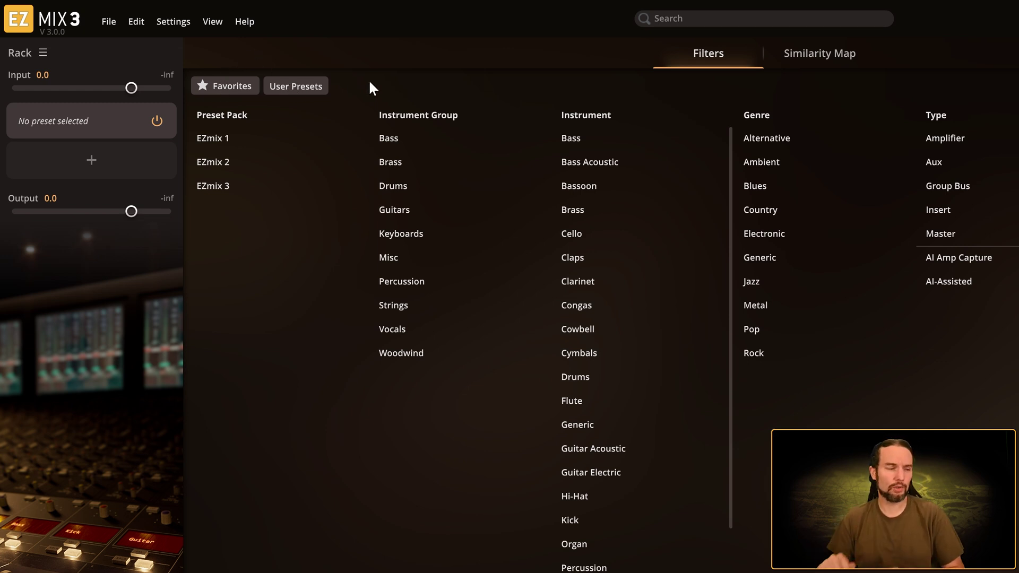
Start a new project from the Guitar > Electric Quick Start template, loading Electric Guitar Pre-EQ.
left_click(109, 21)
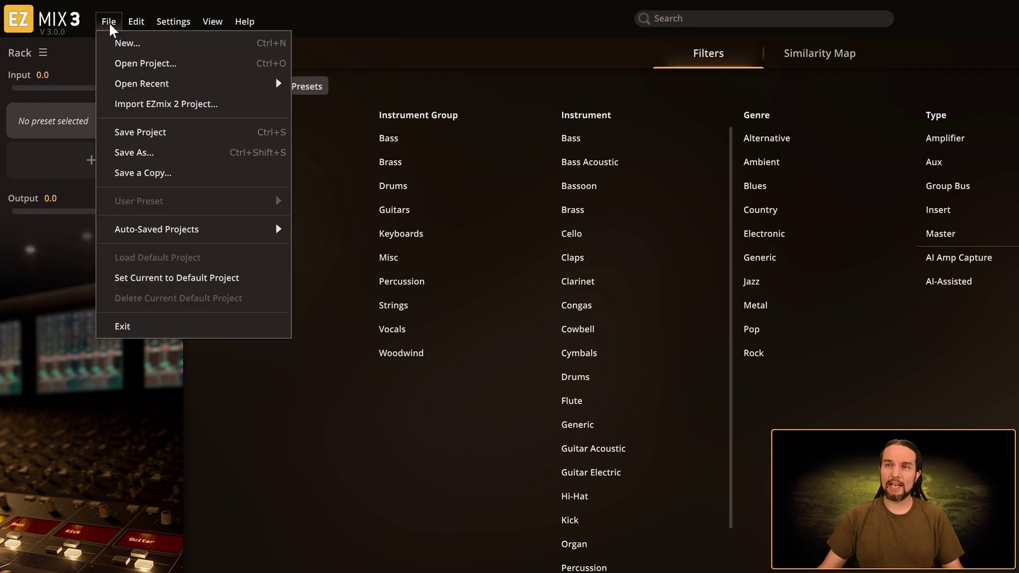
left_click(120, 41)
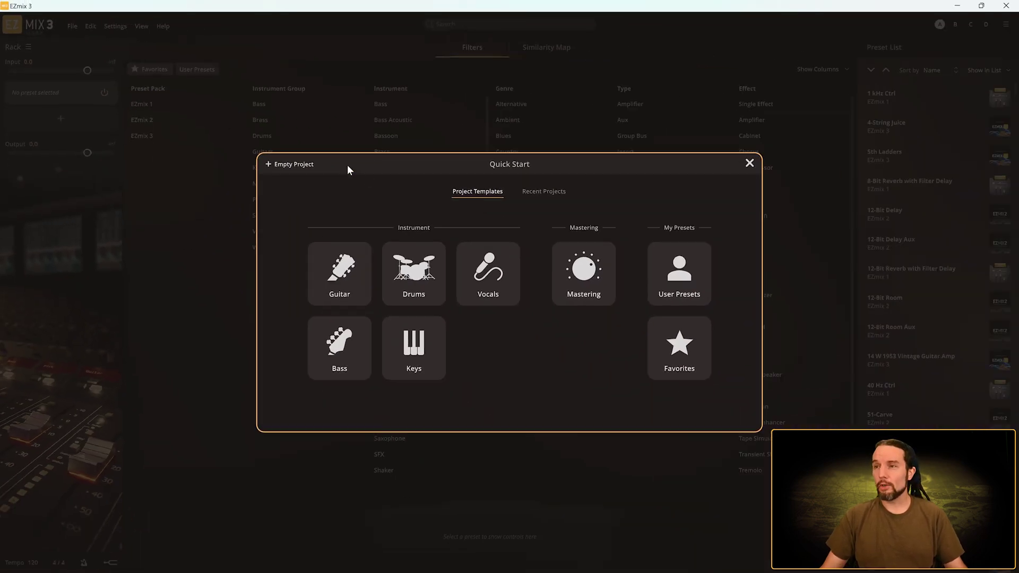
left_click(363, 271)
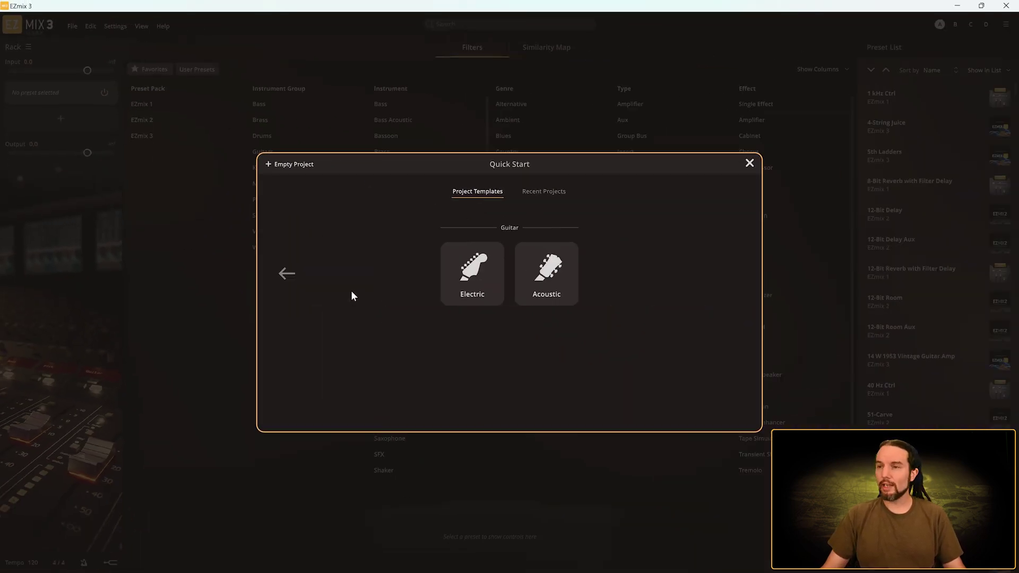
left_click(473, 273)
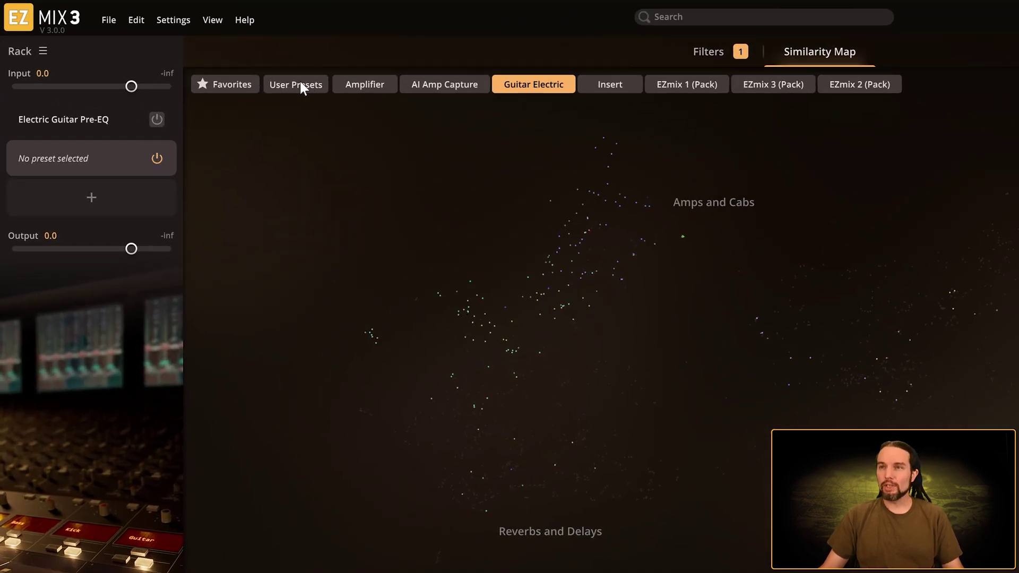
mouse_move(441, 85)
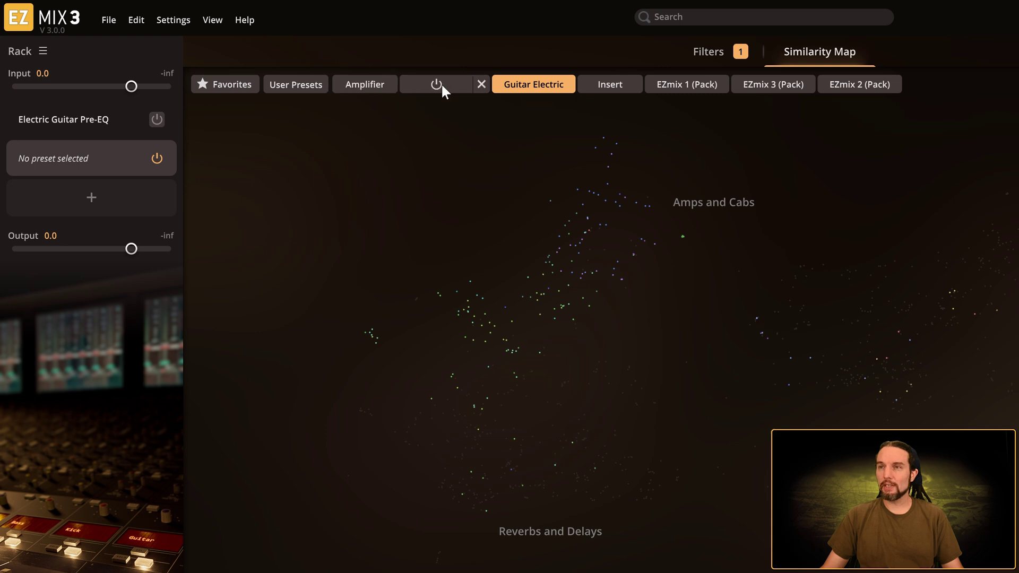
mouse_move(831, 85)
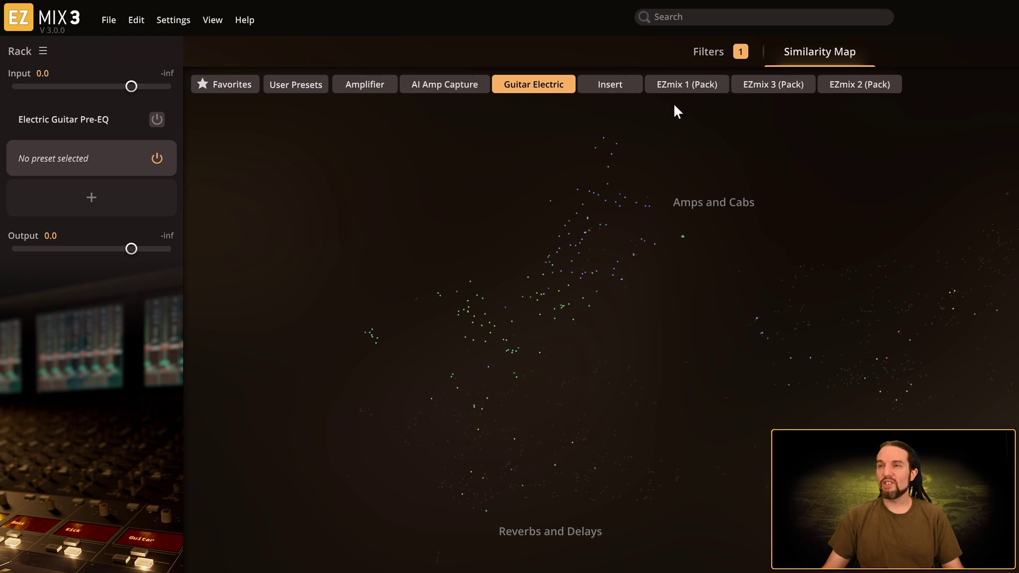
mouse_move(535, 80)
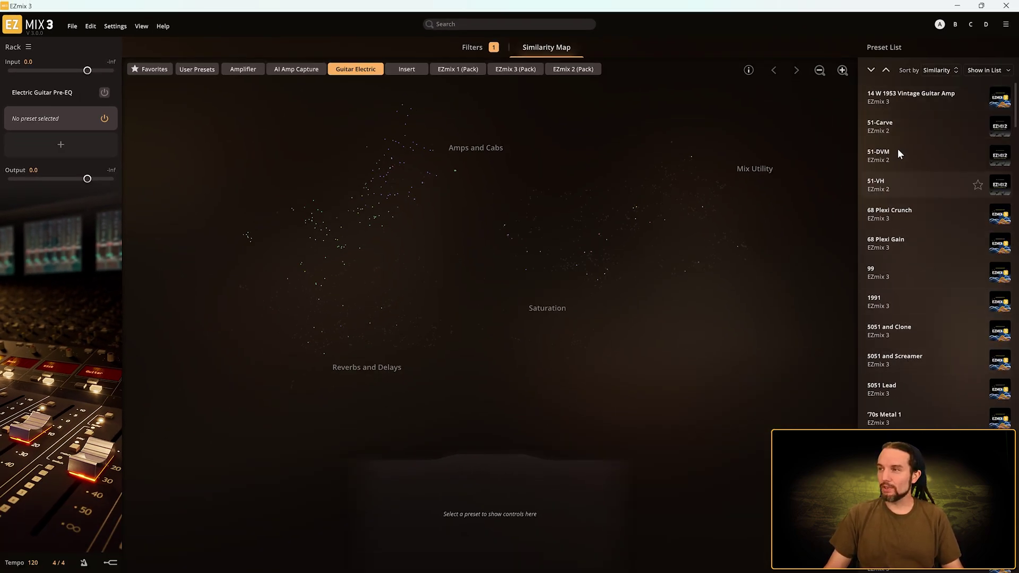
mouse_move(347, 71)
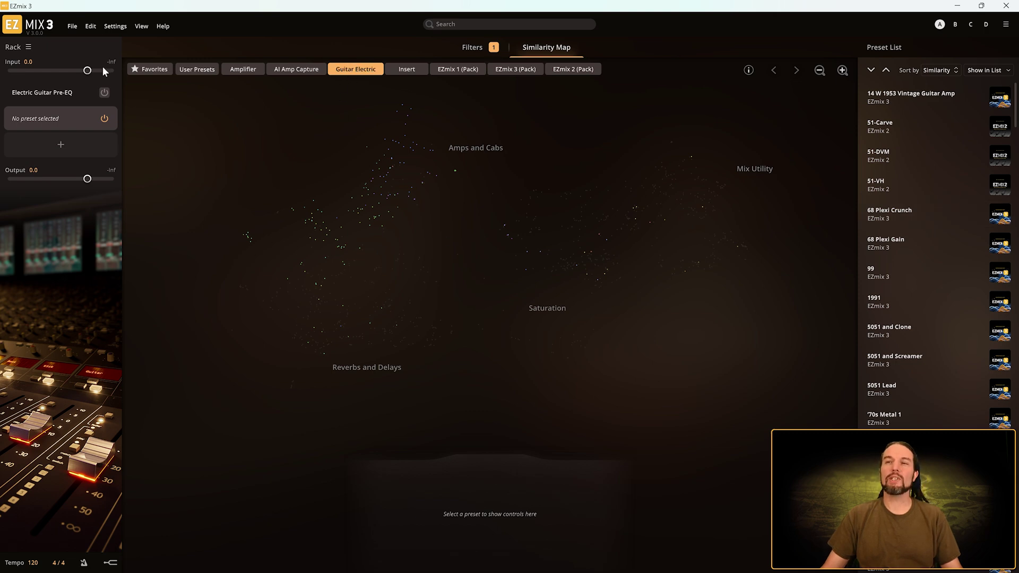
left_click(70, 29)
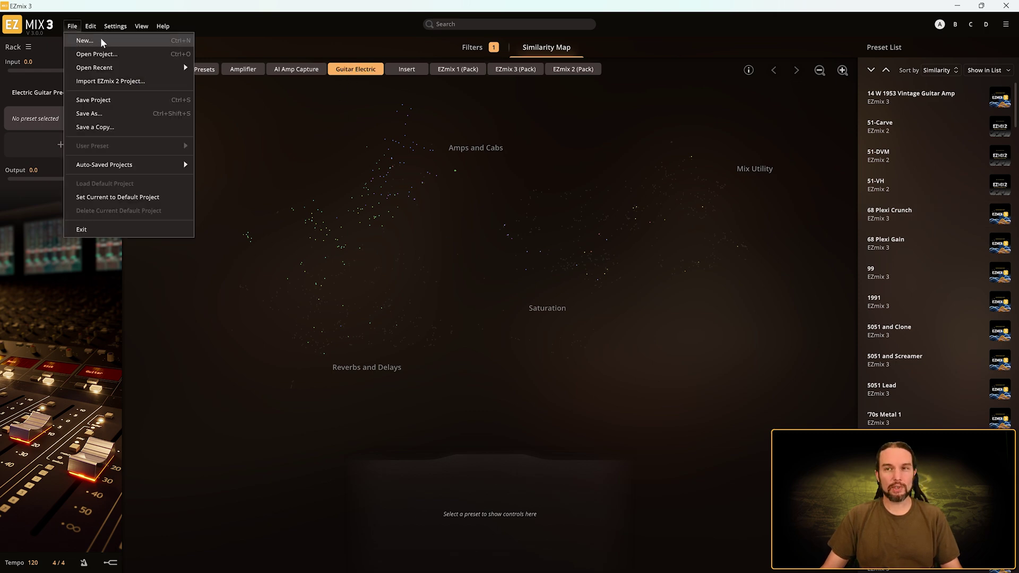
Load the 03_02 project and view its Amplifier, Guitar Electric and Insert filters as columns.
left_click(253, 37)
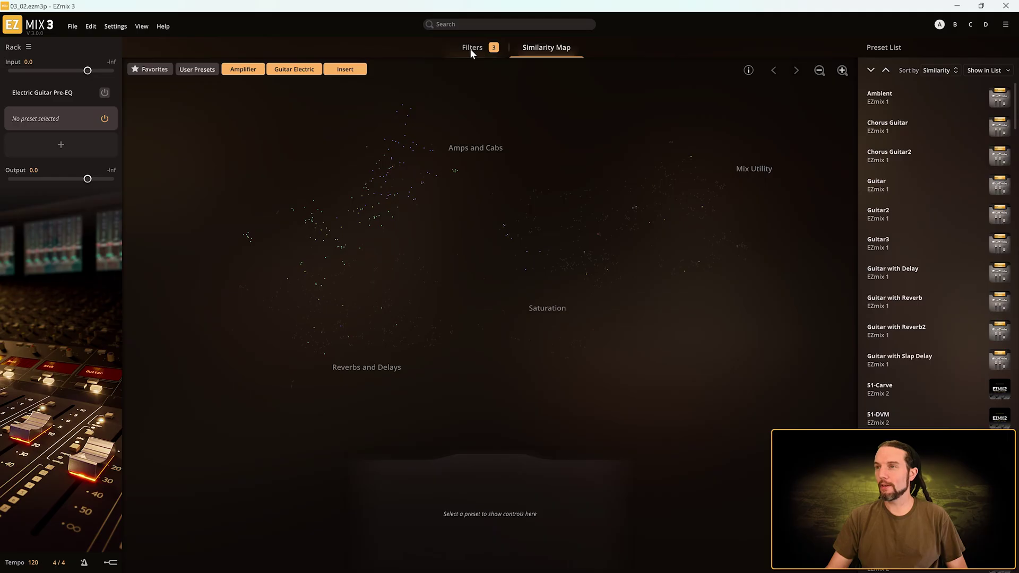
left_click(471, 49)
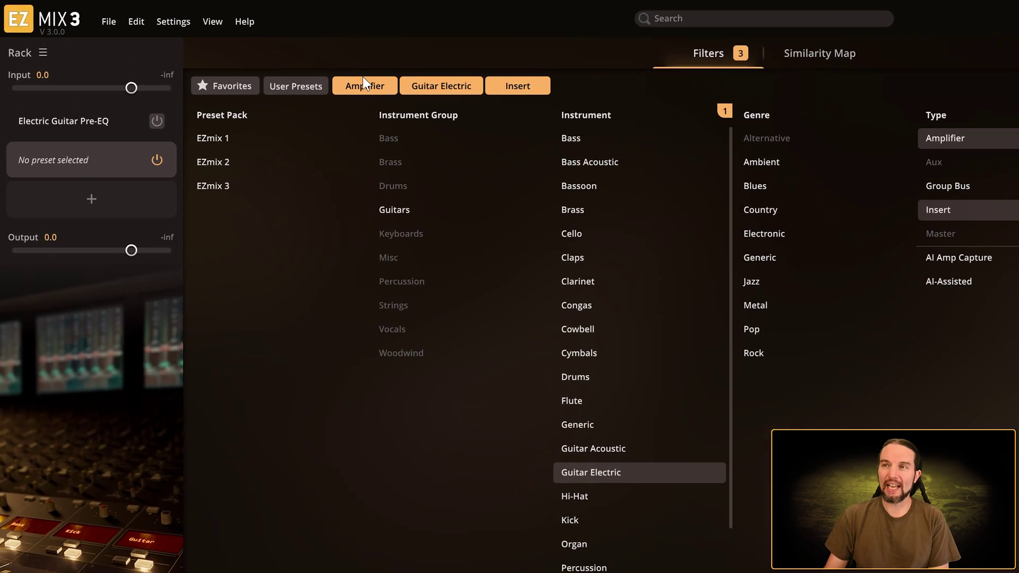
mouse_move(238, 64)
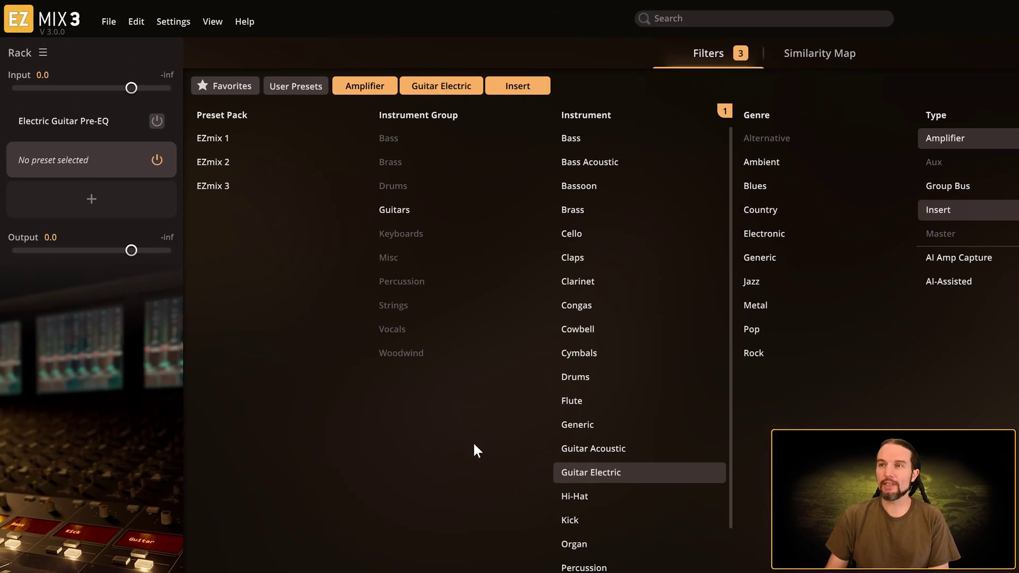
mouse_move(564, 474)
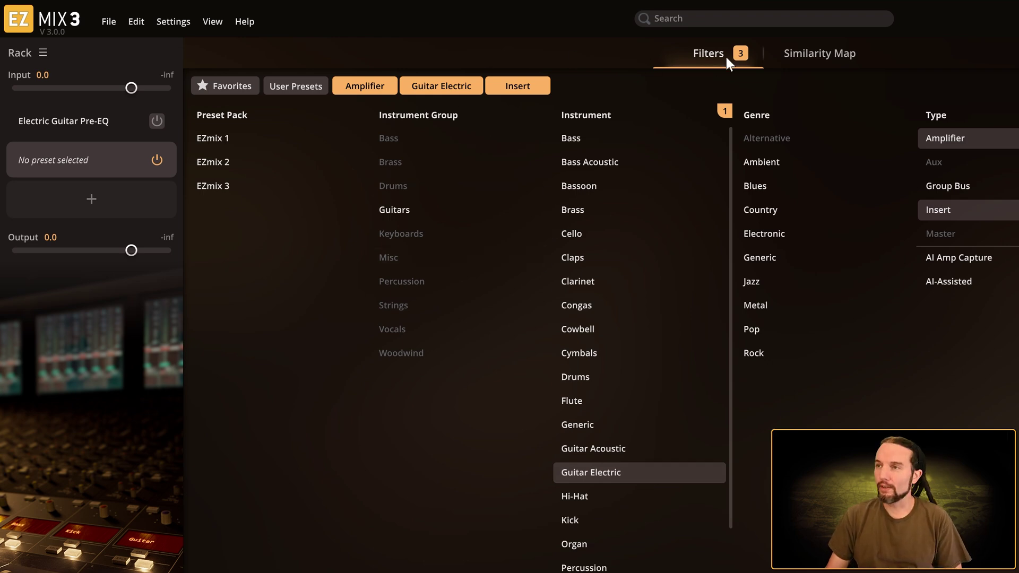
Clear all active filters, then filter the presets to the EZmix 2 pack.
left_click(758, 61)
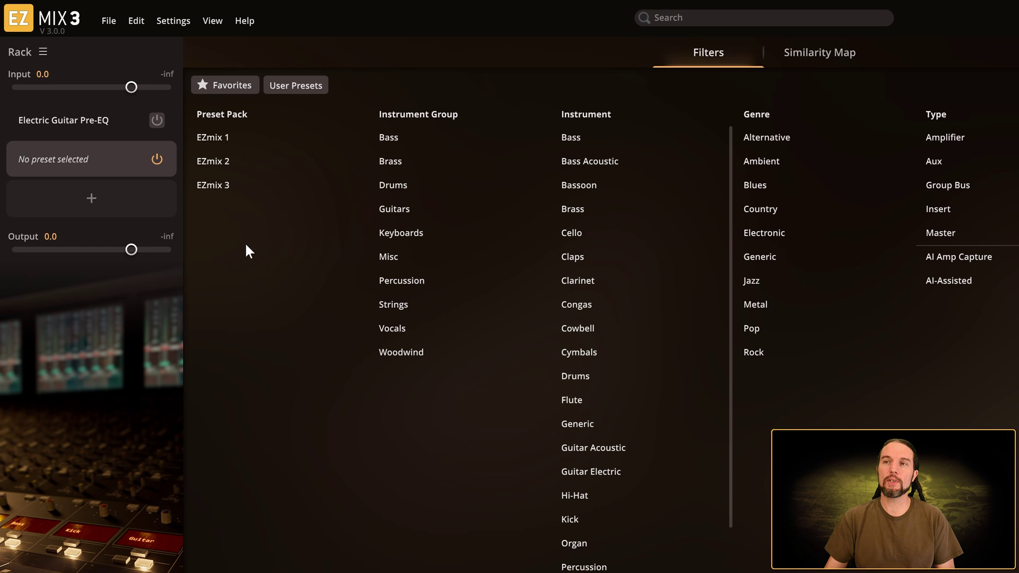
left_click(215, 165)
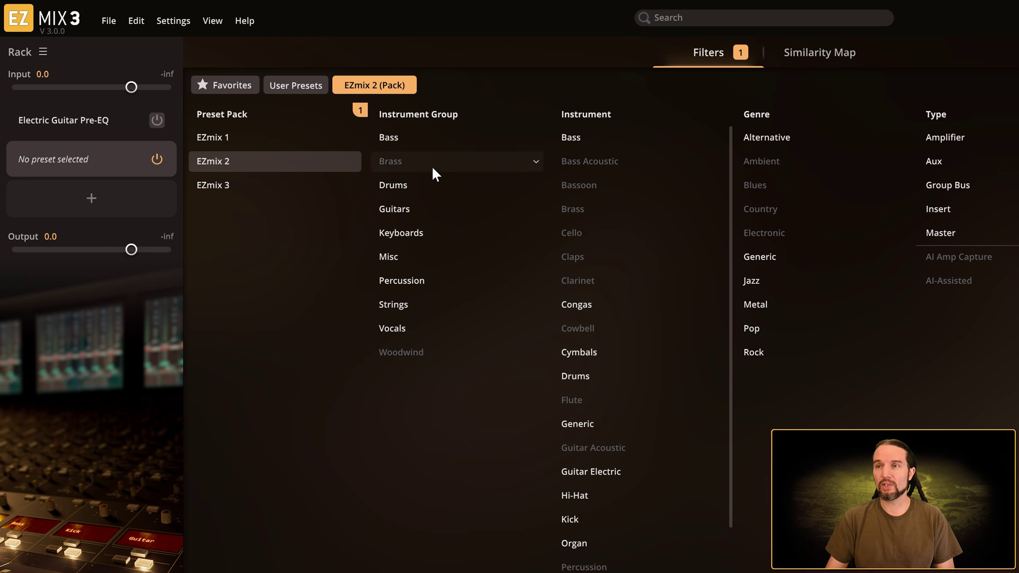
Add Guitars, Guitar Electric and Rock filters, leaving eight EZmix 2 presets.
left_click(404, 211)
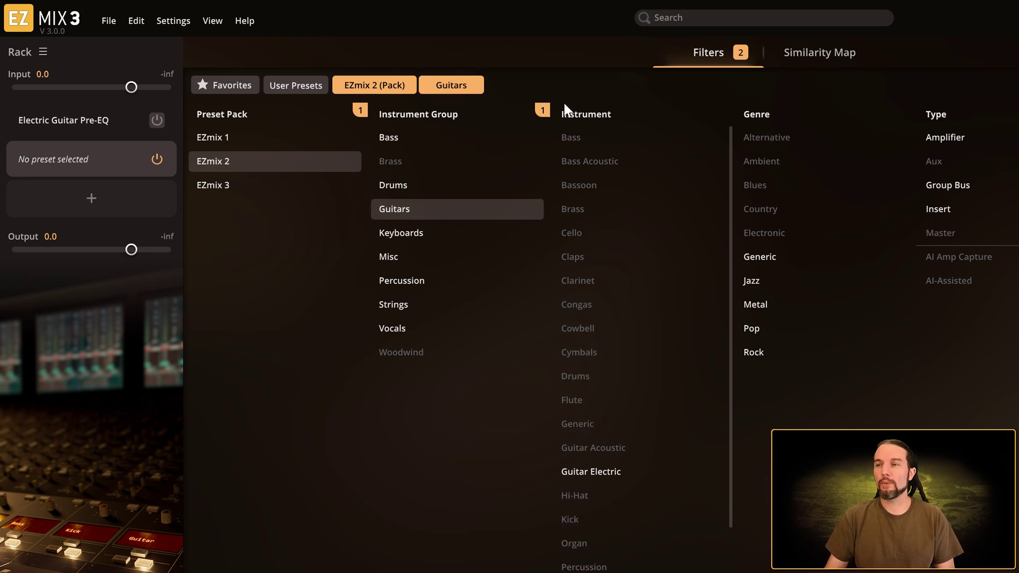
left_click(602, 474)
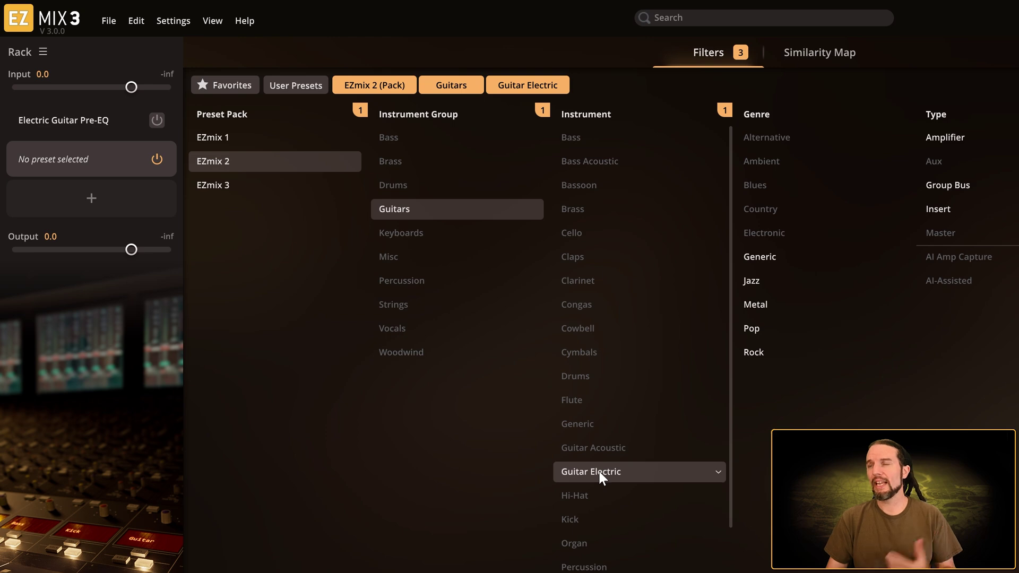
left_click(755, 353)
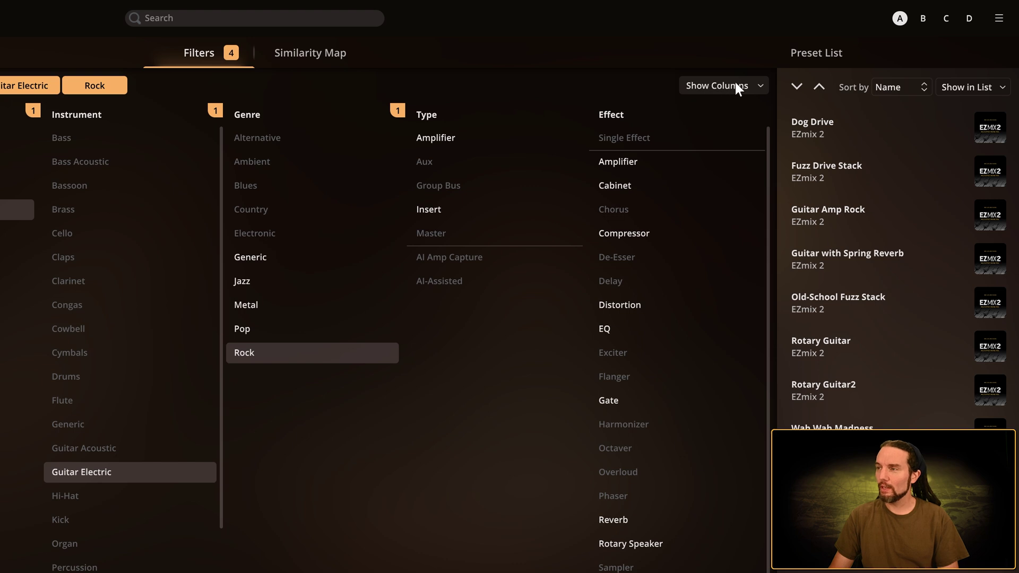
Tick Producer under Show Columns to display a Producer filter column.
left_click(735, 86)
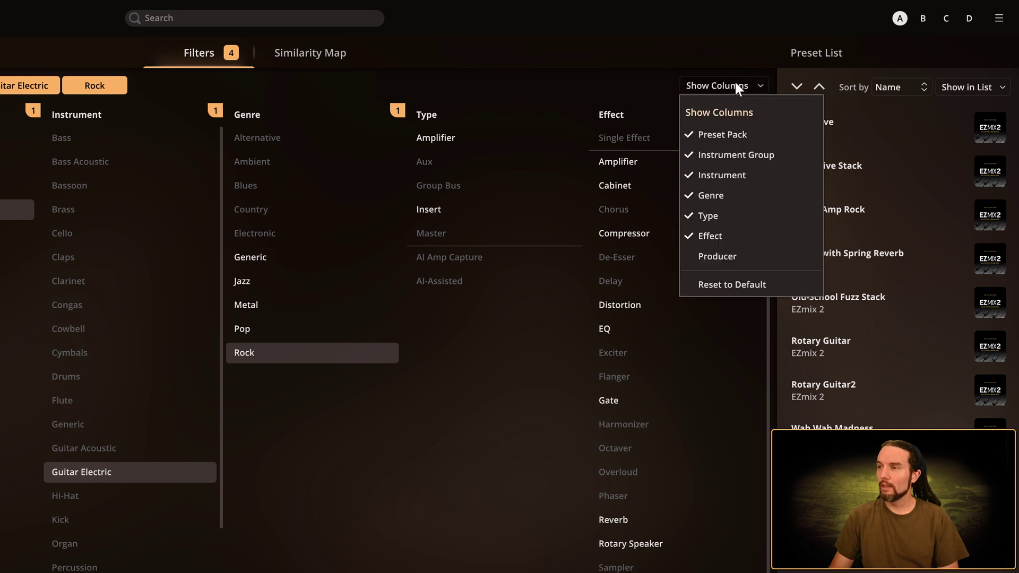
left_click(719, 257)
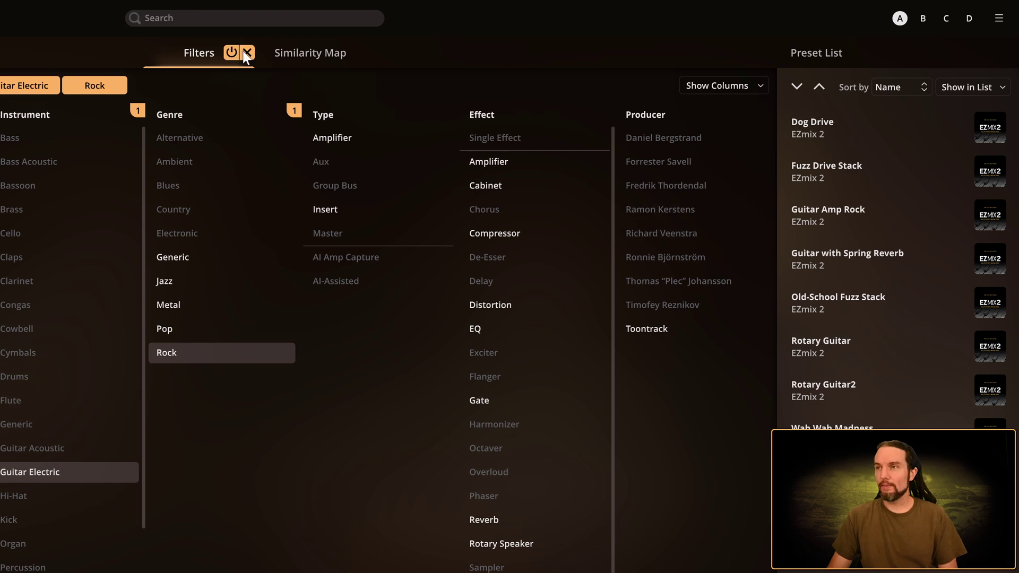
Clear the four active filters and filter the presets by one producer.
left_click(245, 52)
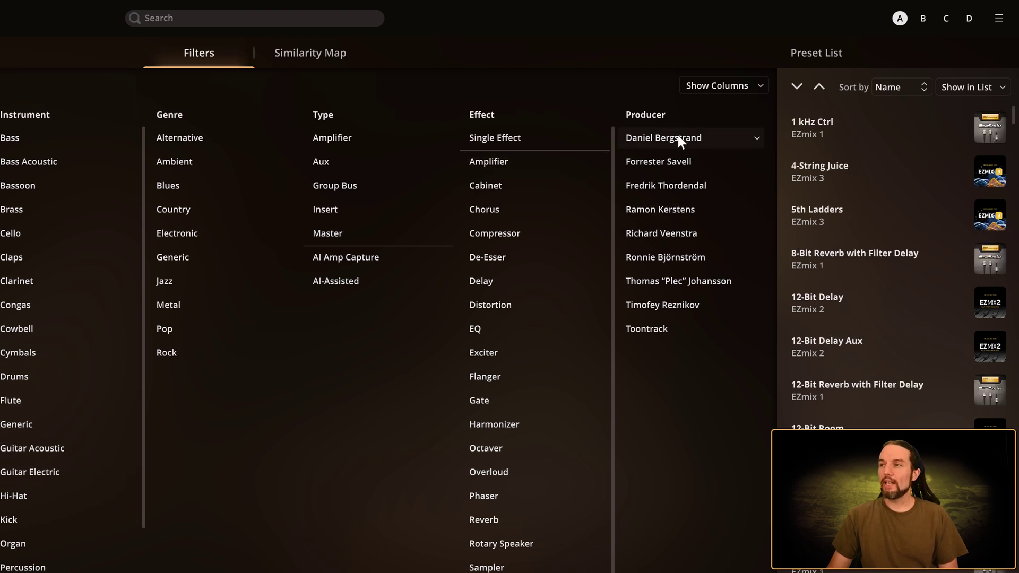
left_click(652, 258)
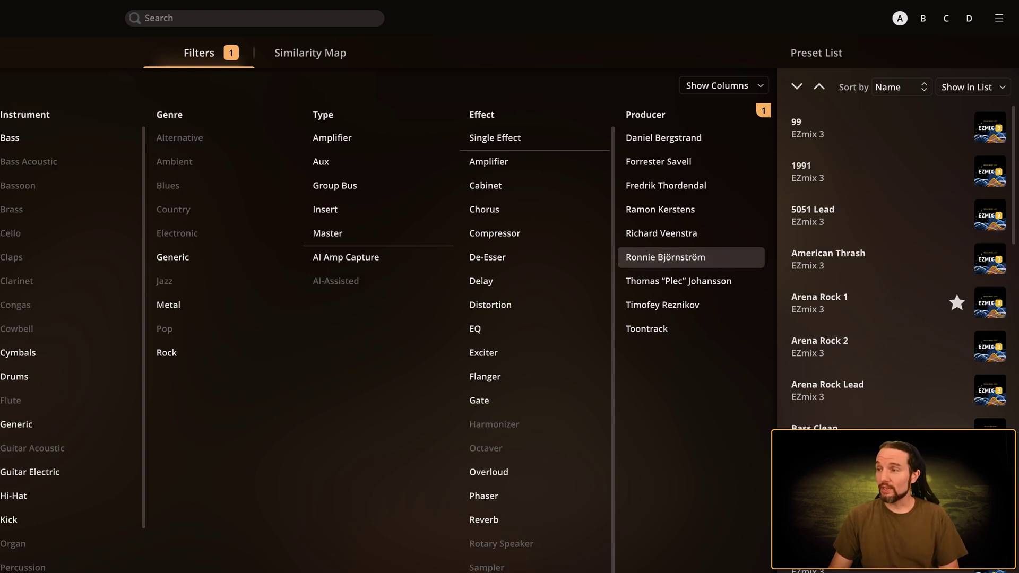
mouse_move(623, 258)
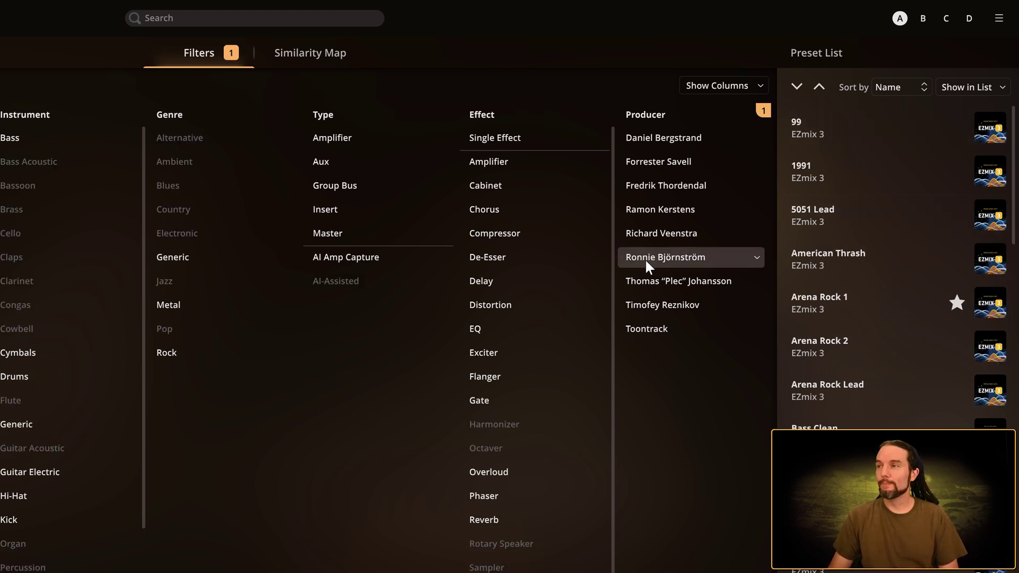
Remove the Producer filter and reset the filter columns to their defaults.
left_click(759, 85)
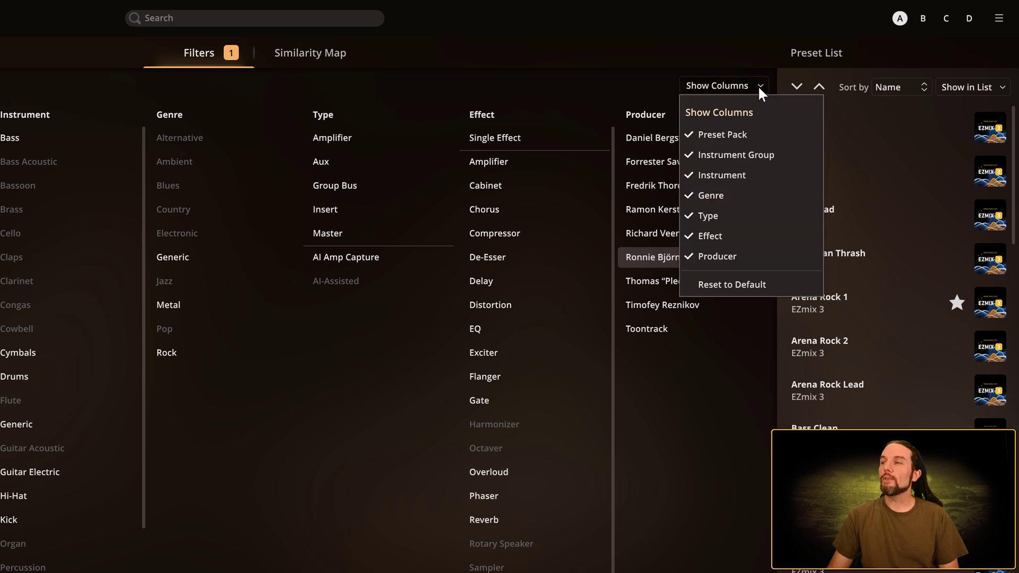
left_click(724, 284)
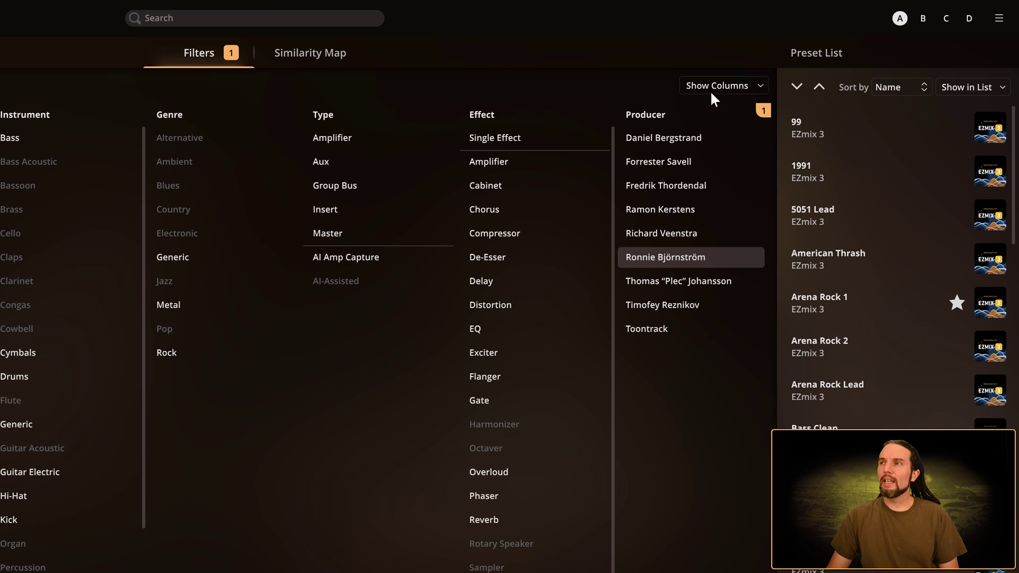
left_click(727, 85)
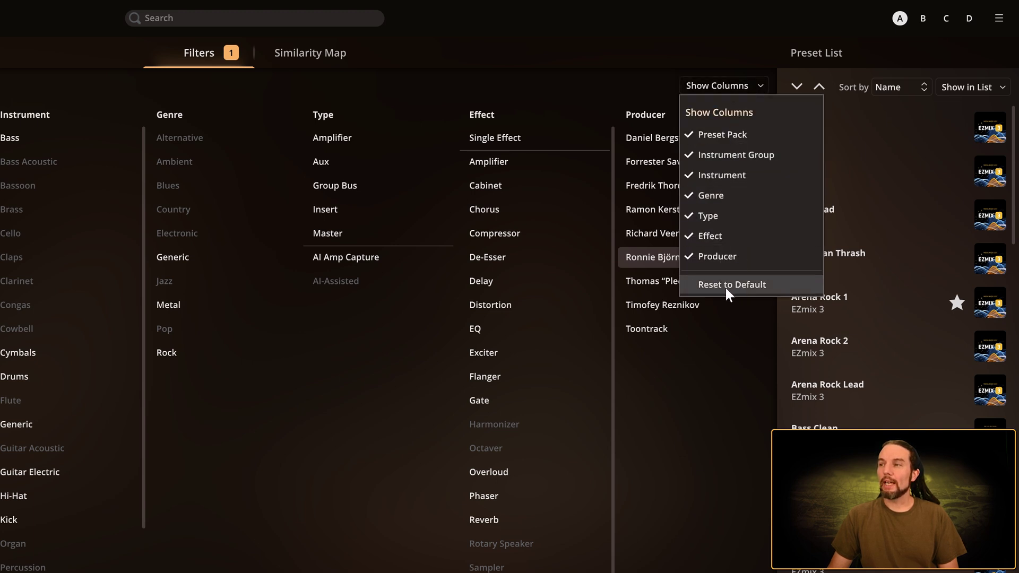
left_click(743, 290)
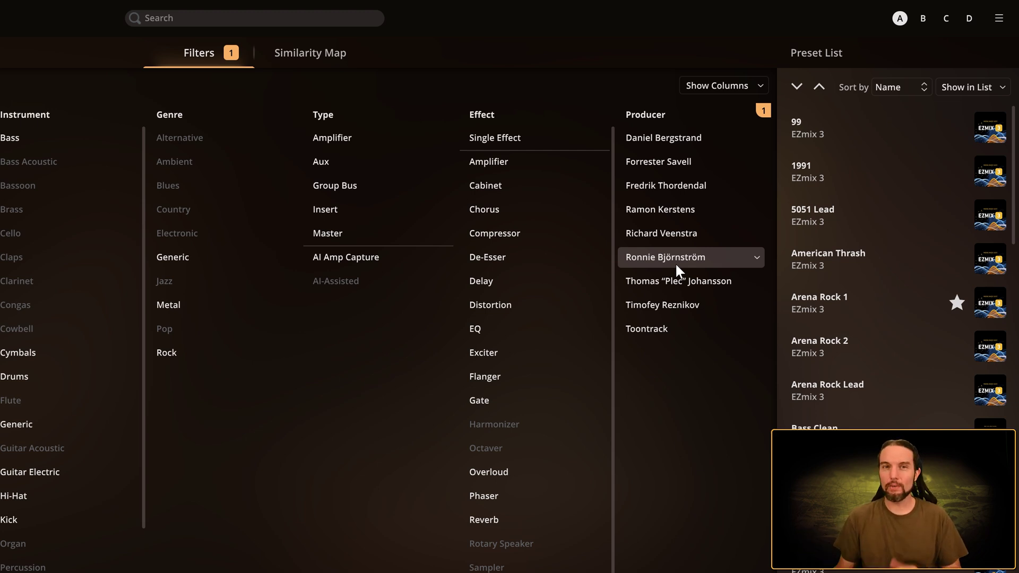
left_click(764, 109)
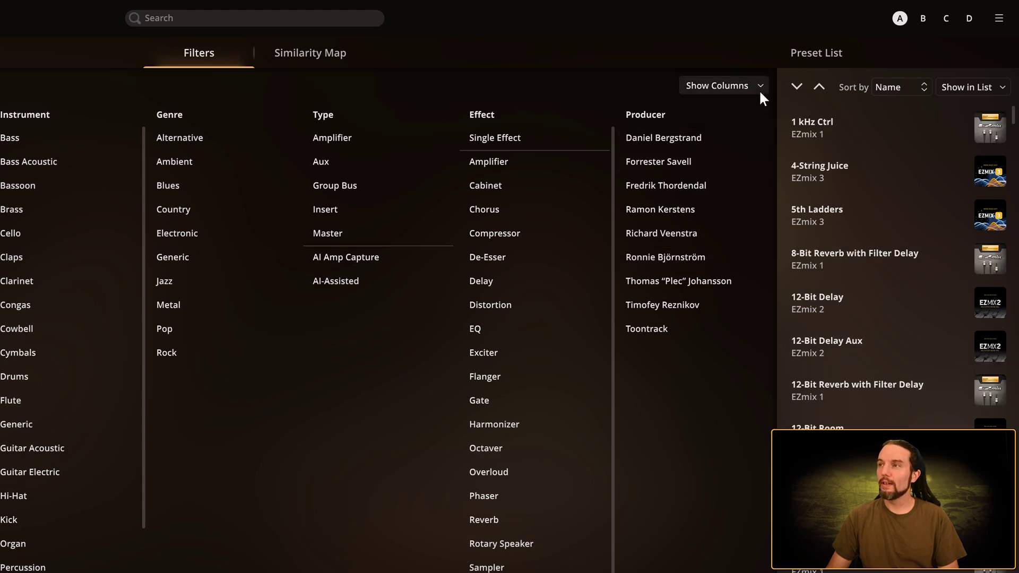
left_click(757, 82)
left_click(715, 284)
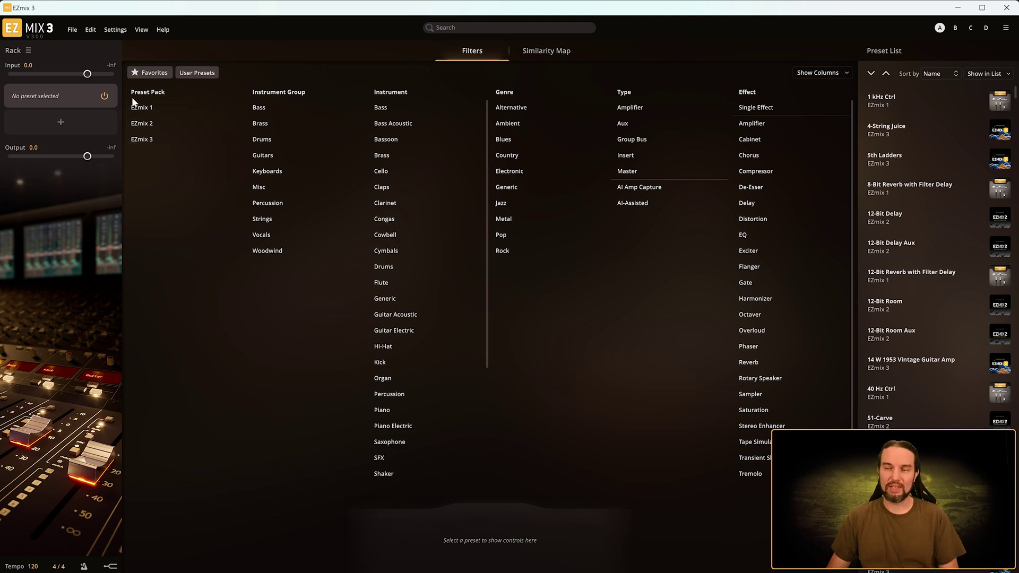
left_click(820, 72)
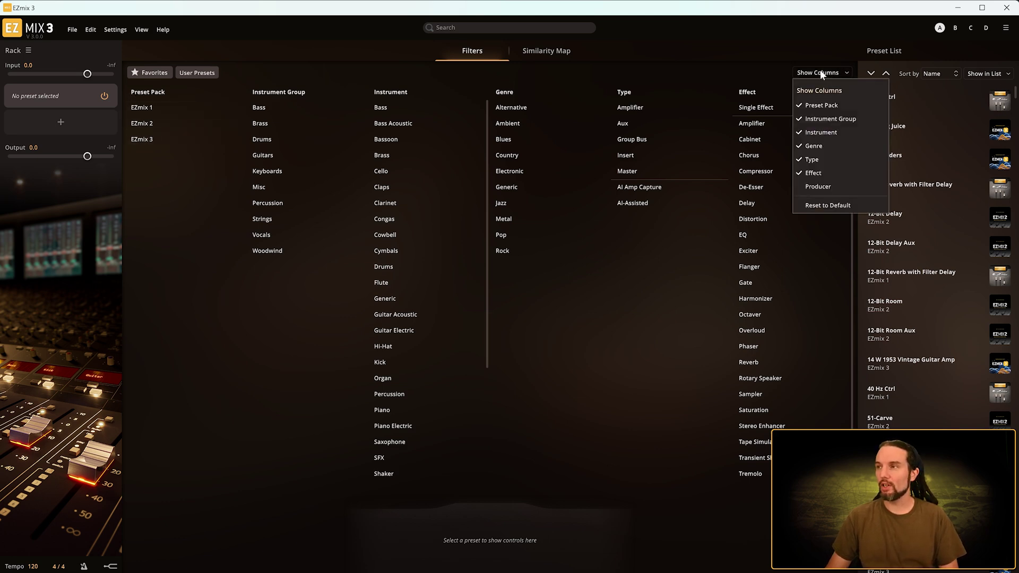
left_click(820, 107)
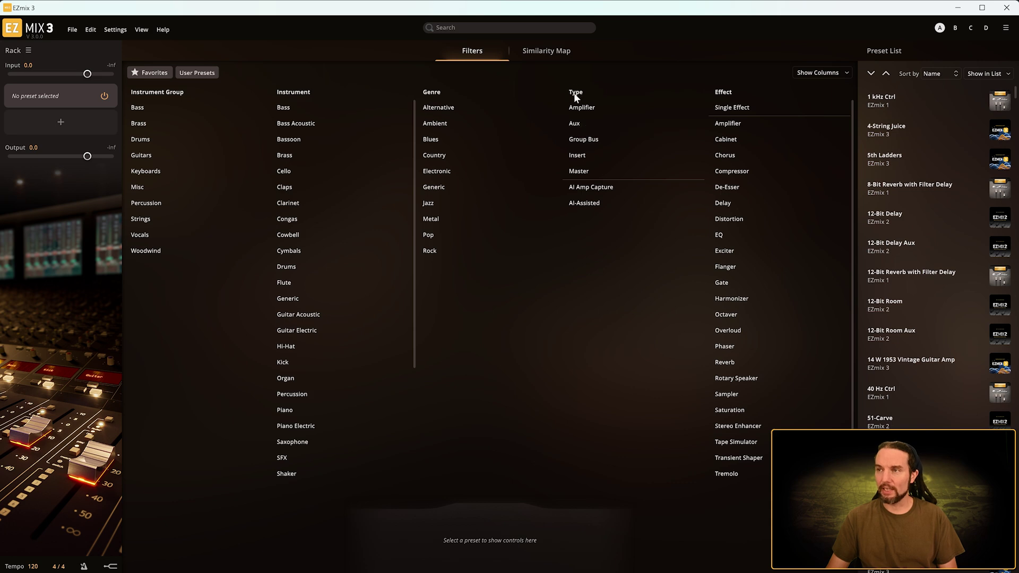
left_click_drag(575, 93, 155, 97)
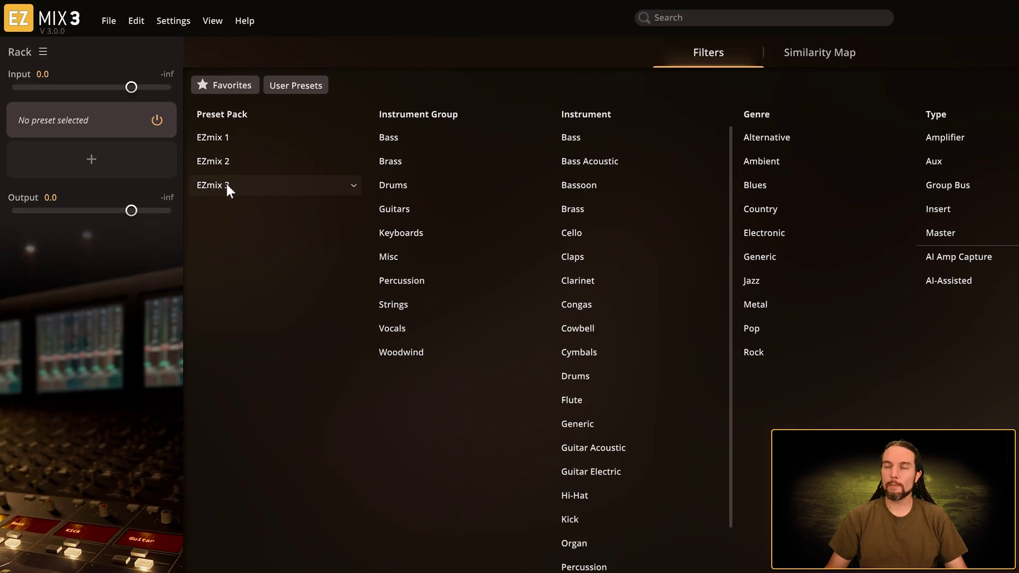
Filter to the EZmix 3 pack, Drums group and Pop genre, then switch Drums to Percussion.
left_click(225, 186)
left_click(405, 187)
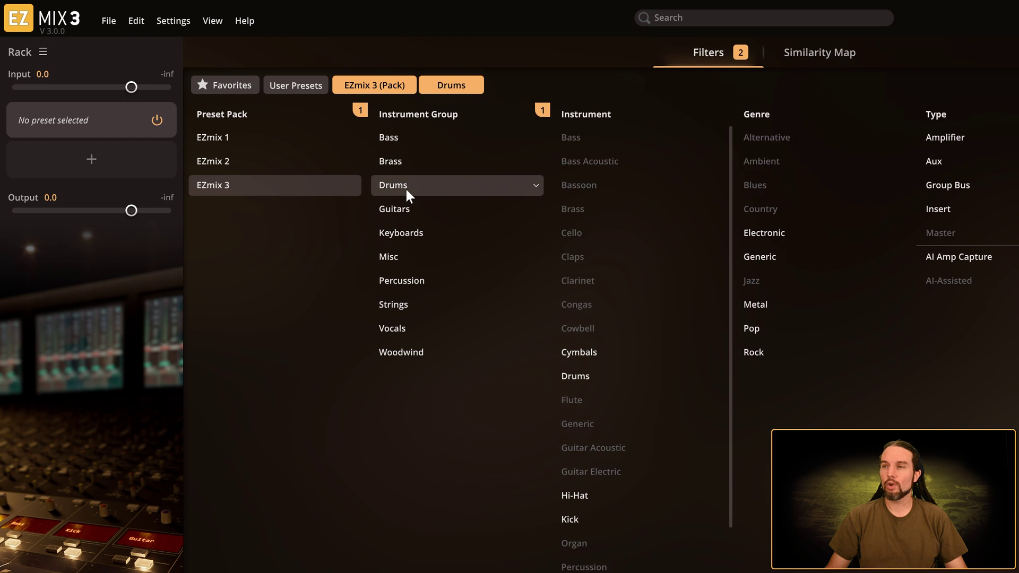
left_click(758, 329)
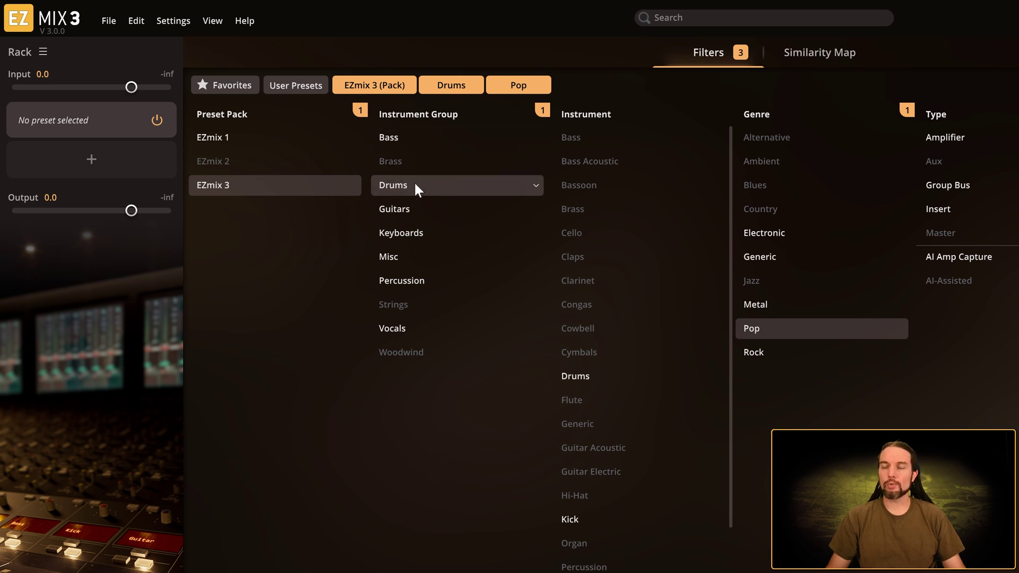
left_click(420, 292)
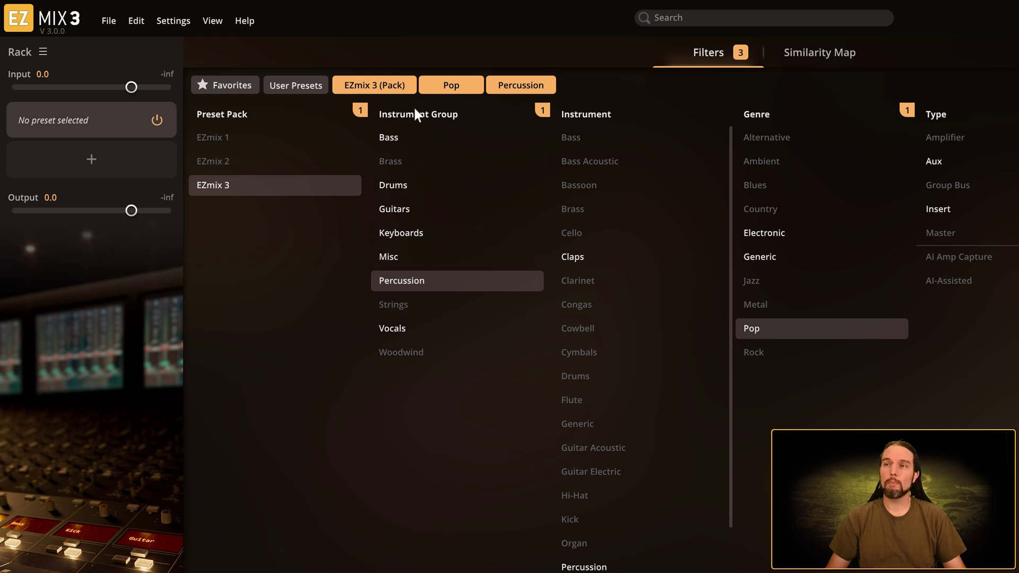
Multi-select Drums alongside Percussion and the EZmix 1 pack alongside EZmix 3.
left_click(408, 186)
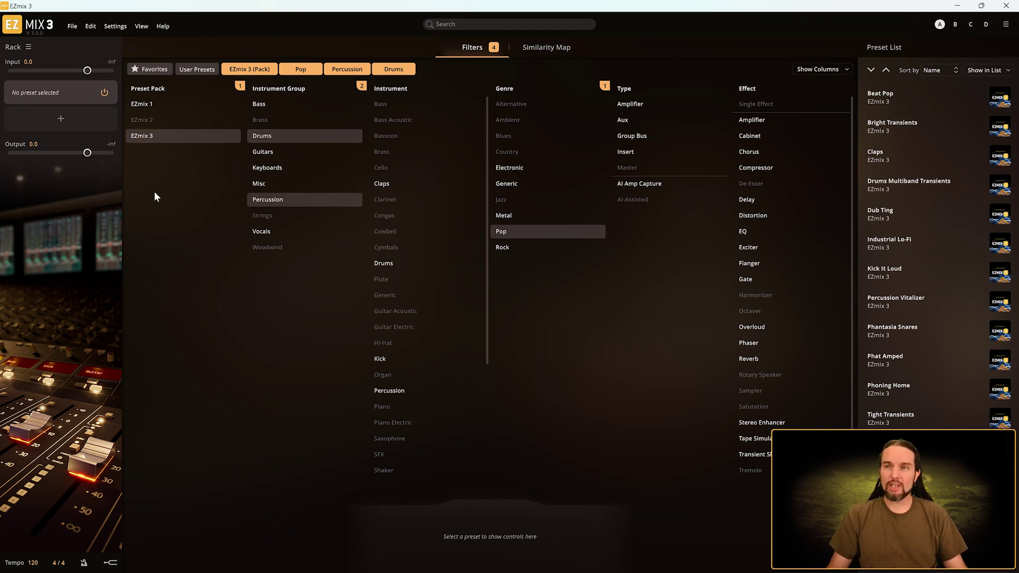
left_click(152, 104)
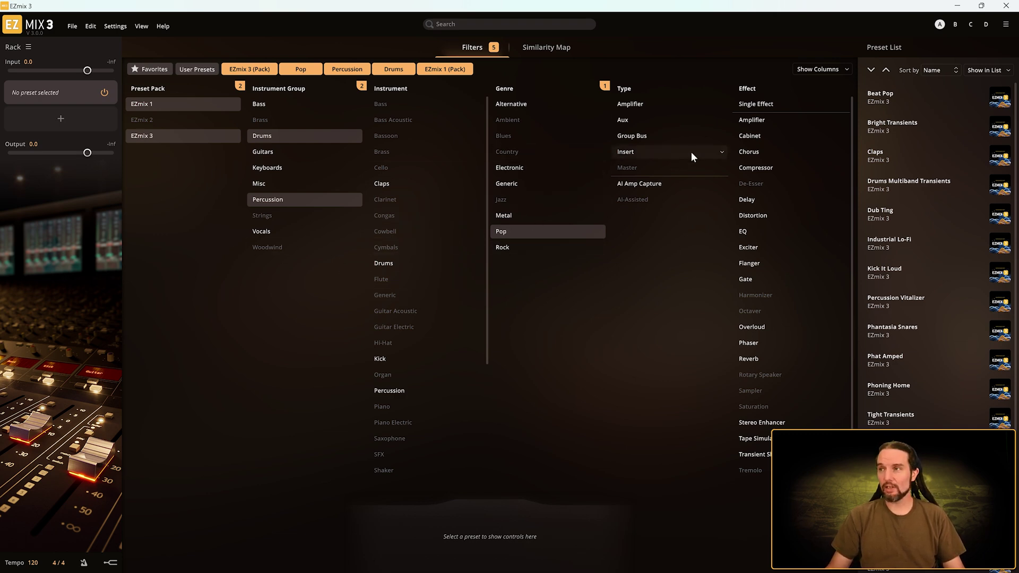
left_click(842, 70)
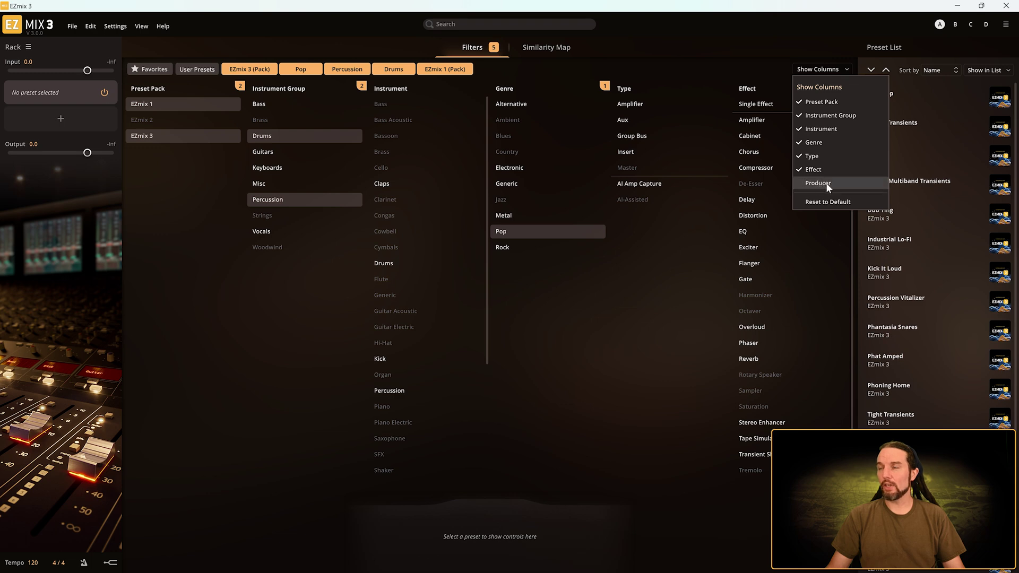
left_click(693, 37)
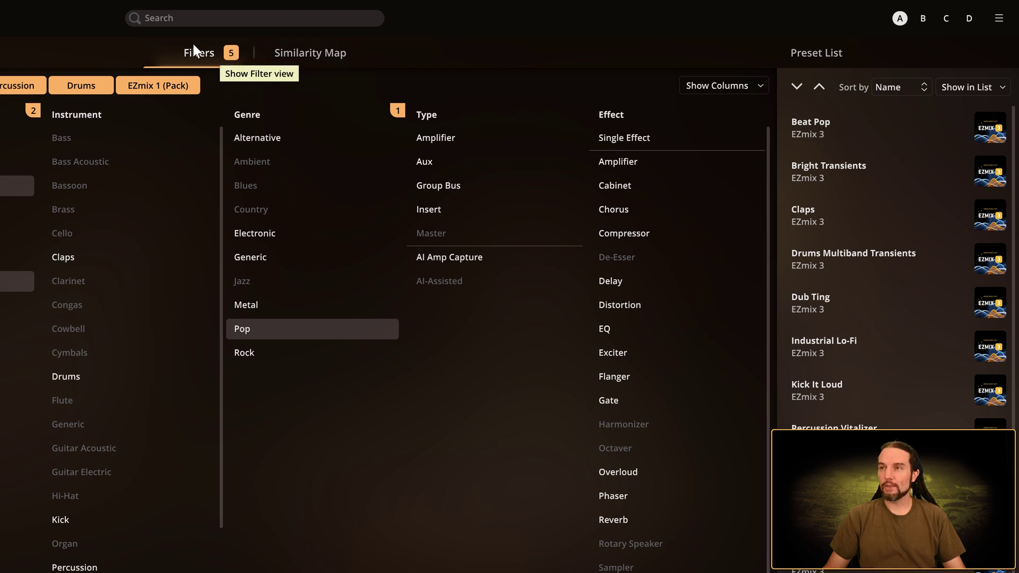
mouse_move(231, 52)
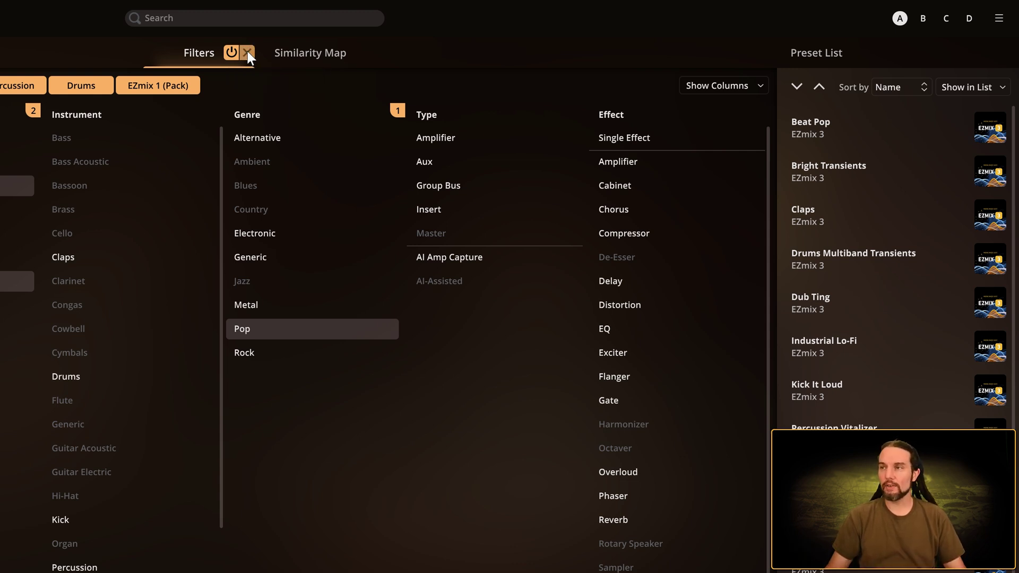
left_click(248, 52)
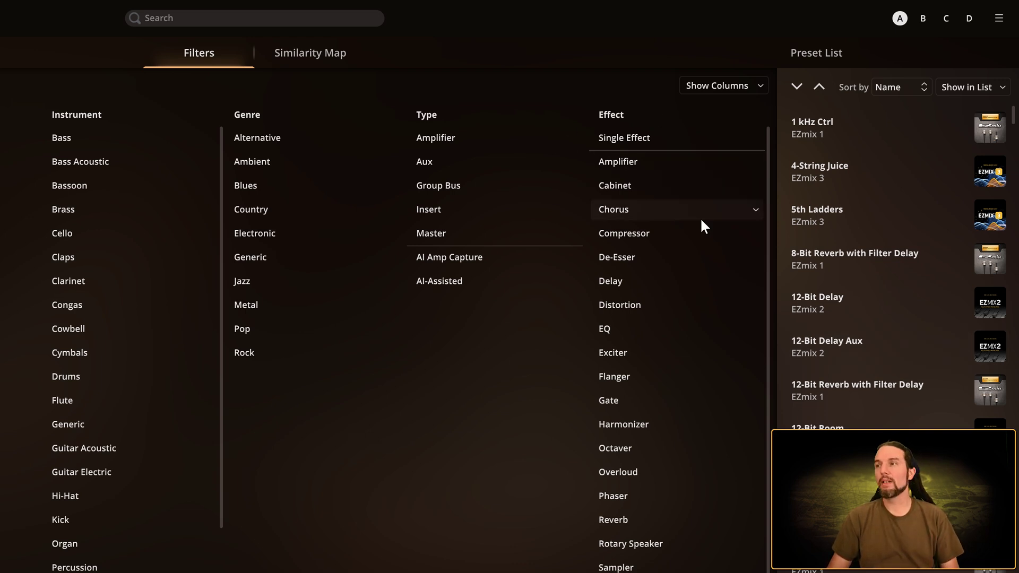
Add Chorus, EQ, Gate and Octaver as Effect filters.
left_click(629, 211)
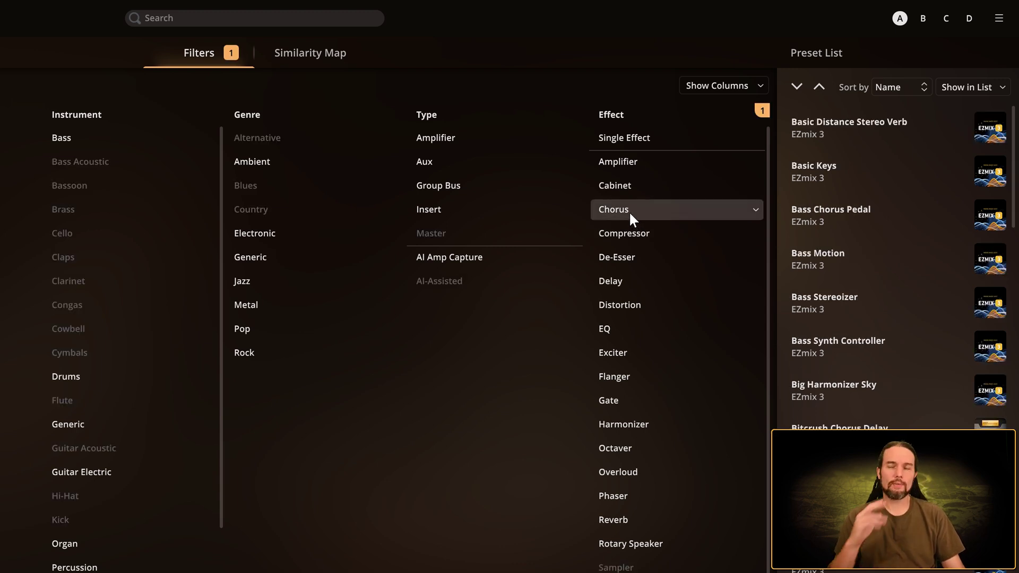
left_click(629, 329)
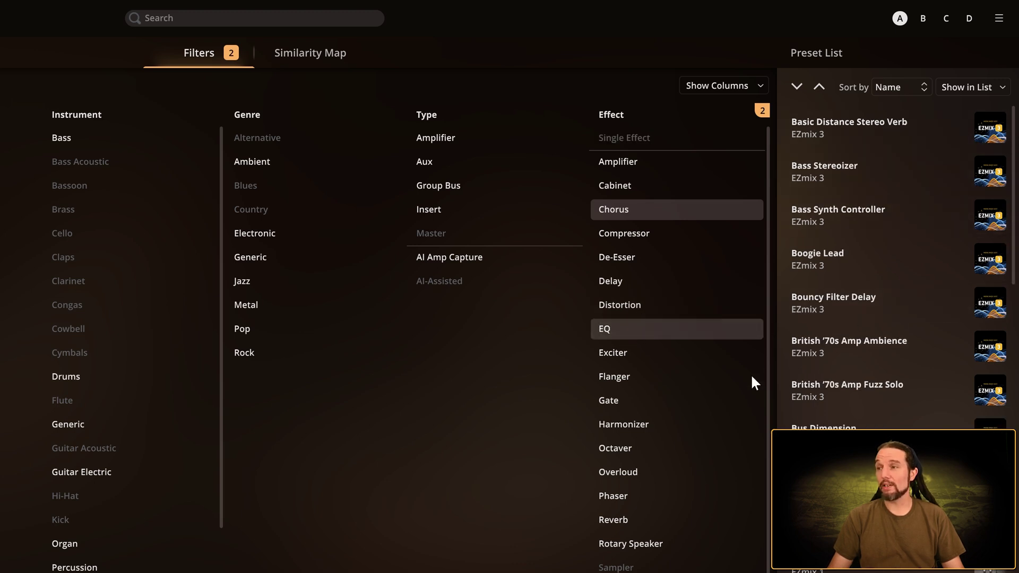
left_click(645, 399)
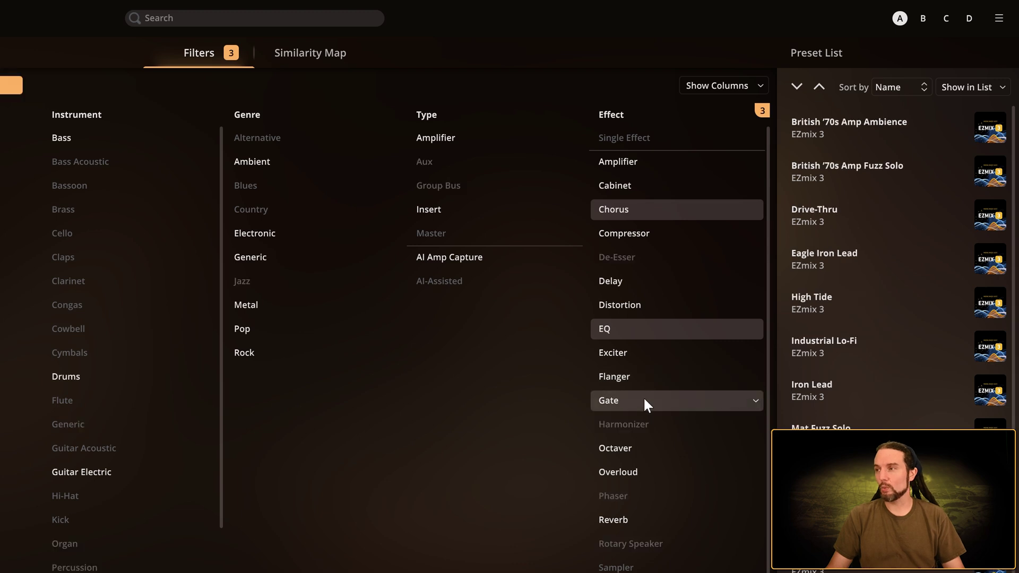
left_click(638, 456)
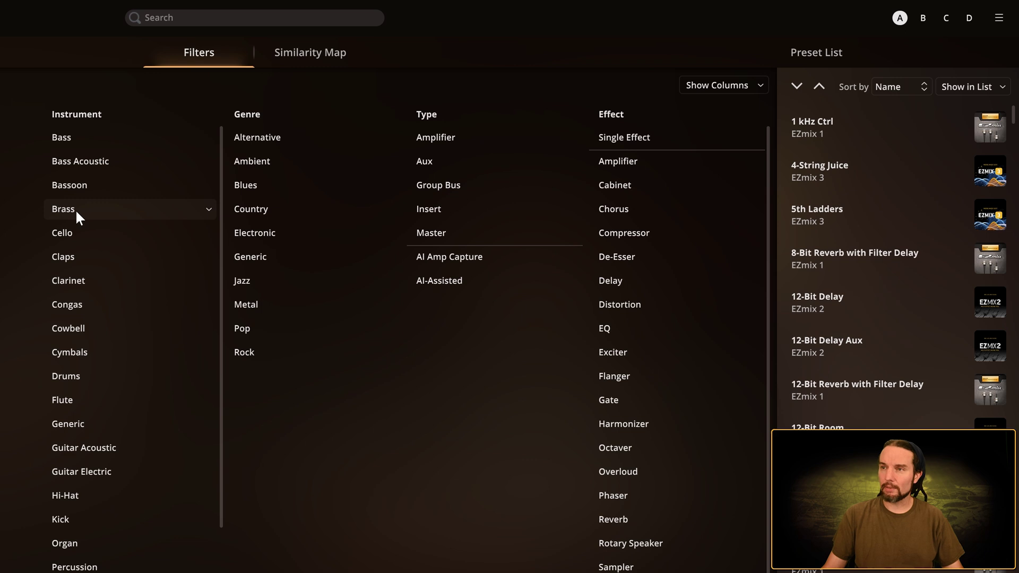
left_click(76, 209)
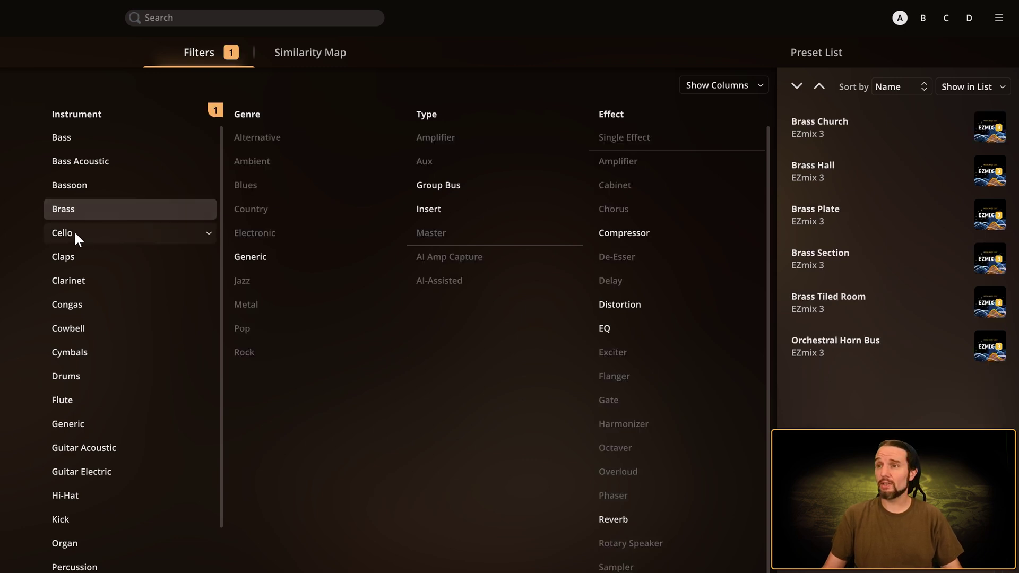
left_click(76, 234)
left_click(99, 186)
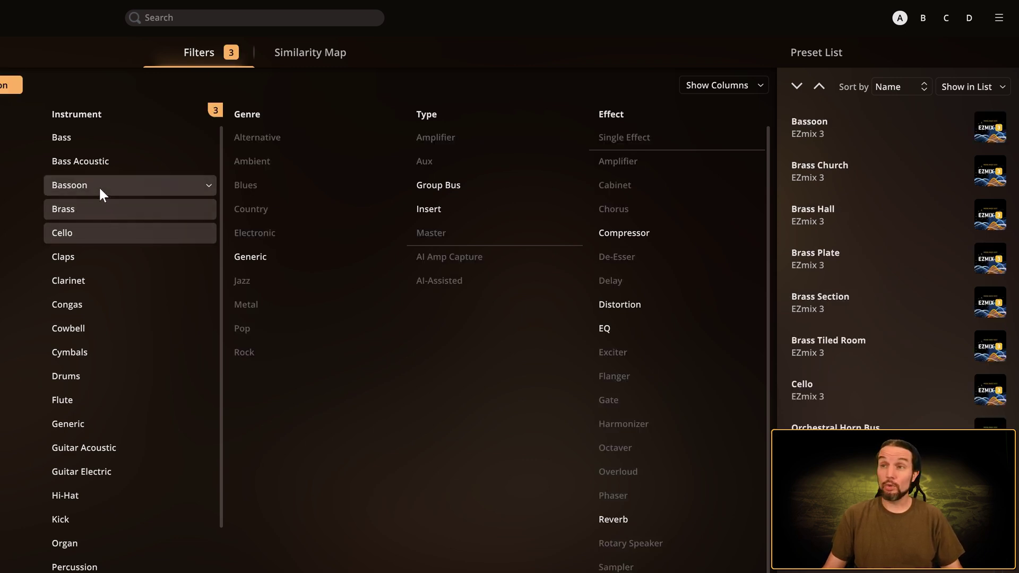
left_click(94, 280)
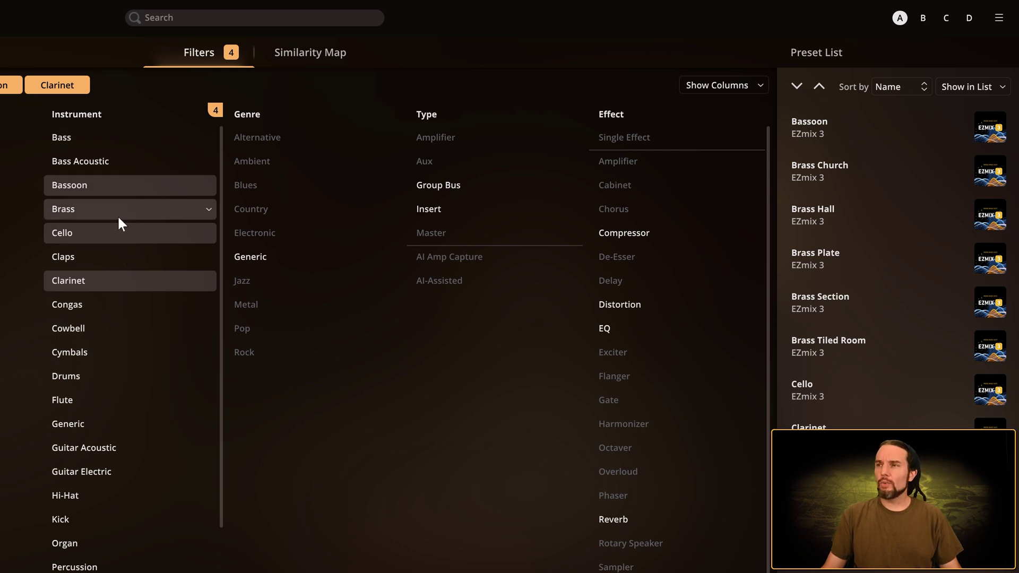
left_click(456, 184)
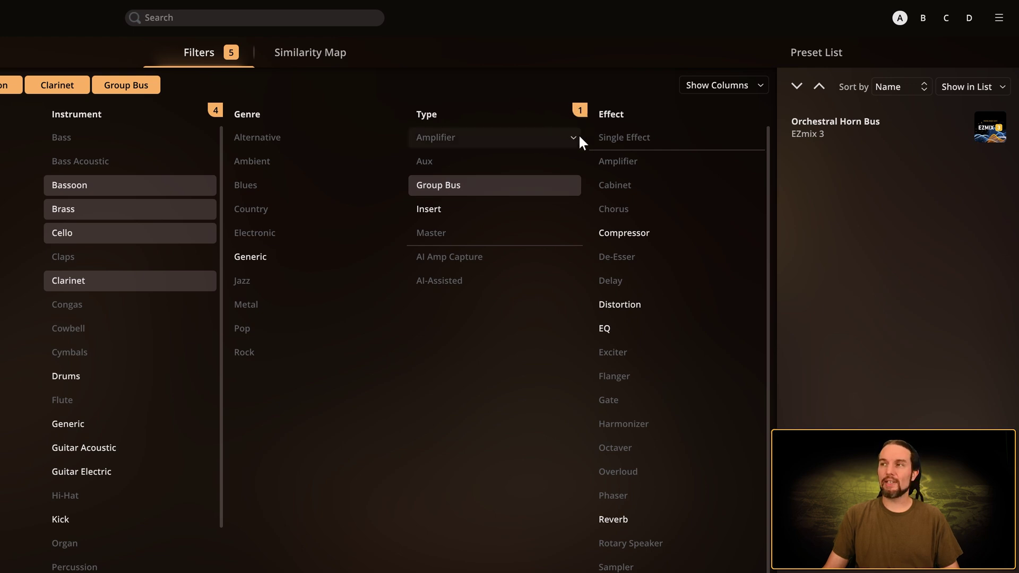
left_click(577, 110)
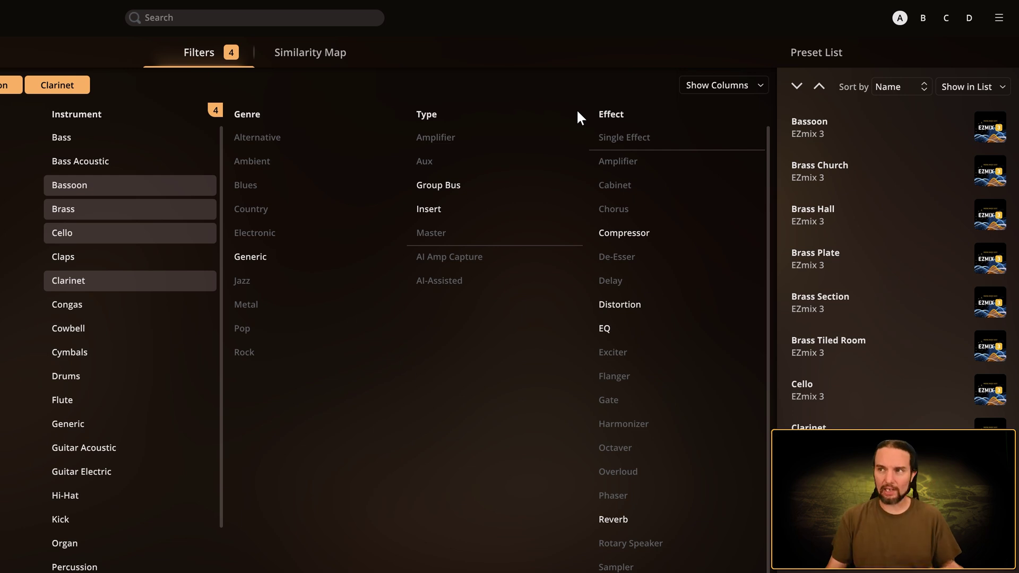
left_click(216, 110)
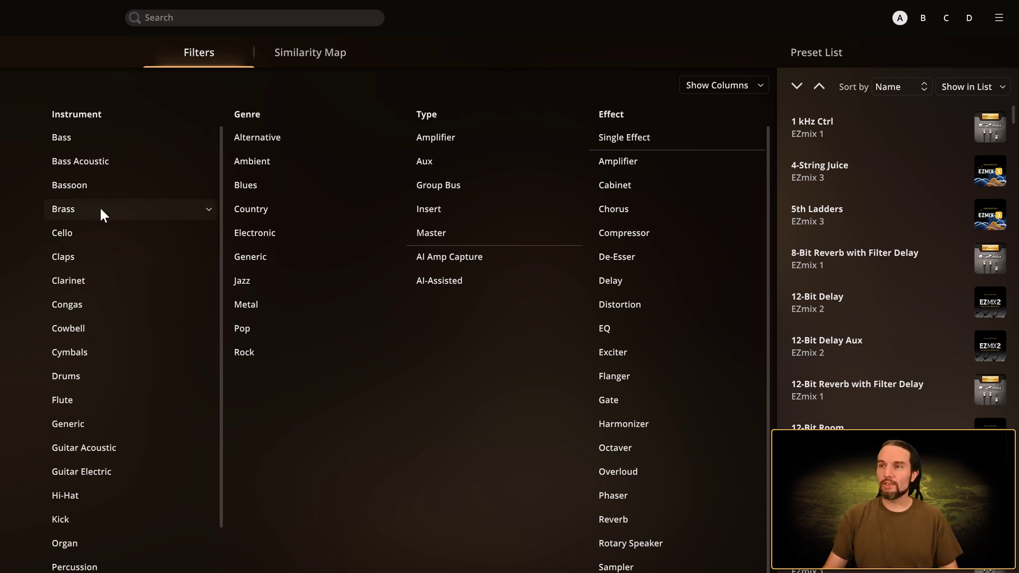
Select Bassoon, Cello and Clarinet and restrict to the Insert type, leaving three presets.
left_click(92, 189)
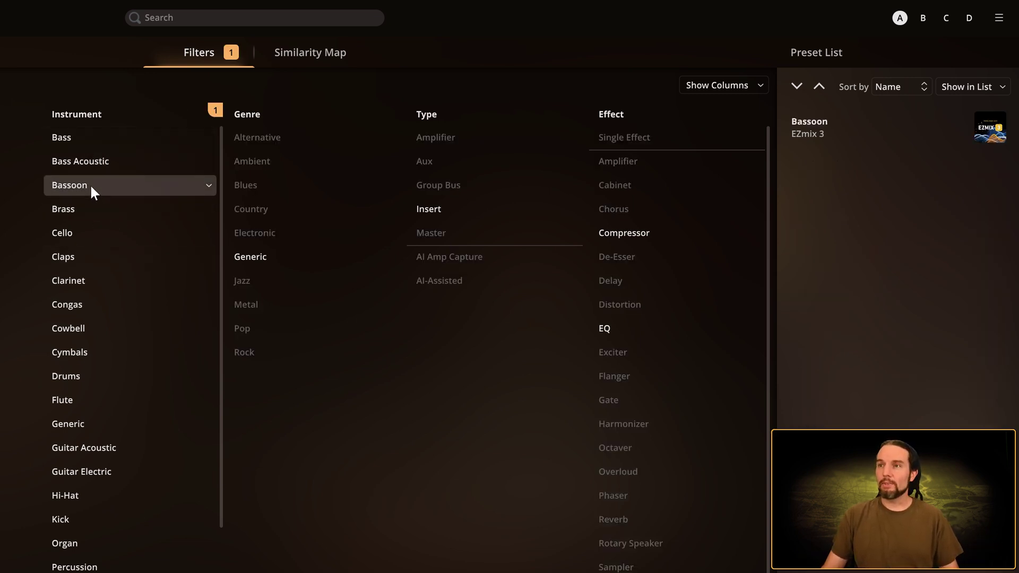
left_click(75, 232)
left_click(90, 281)
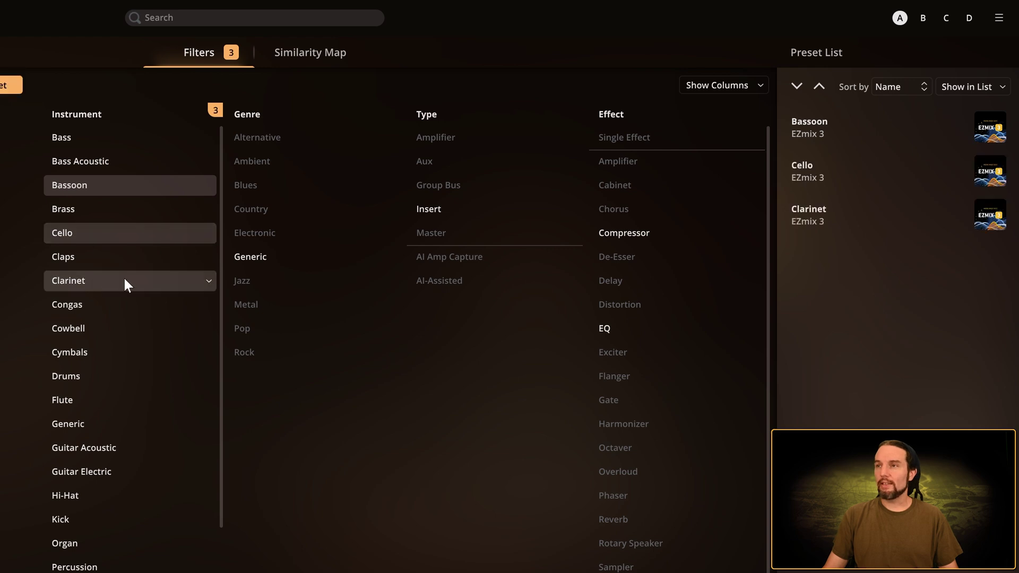
left_click(440, 214)
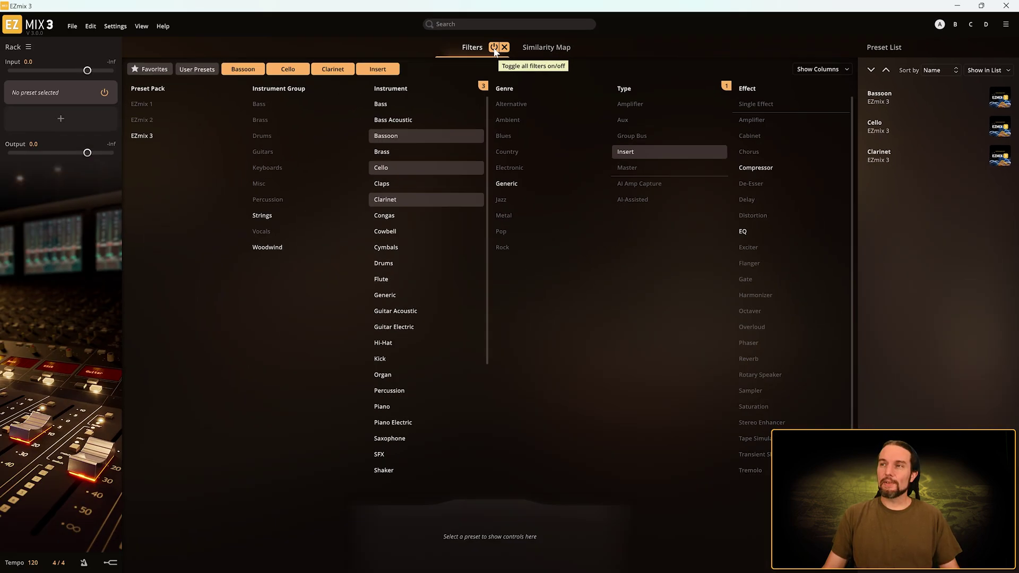
Turn all filters off briefly, then back on to restore Bassoon, Cello, Clarinet and Insert.
left_click(494, 48)
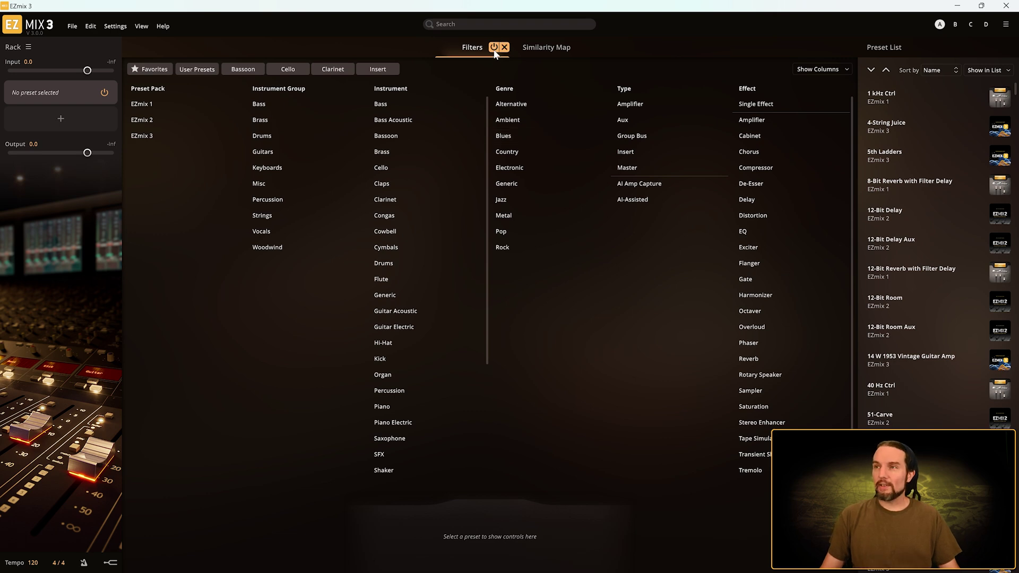
left_click(494, 48)
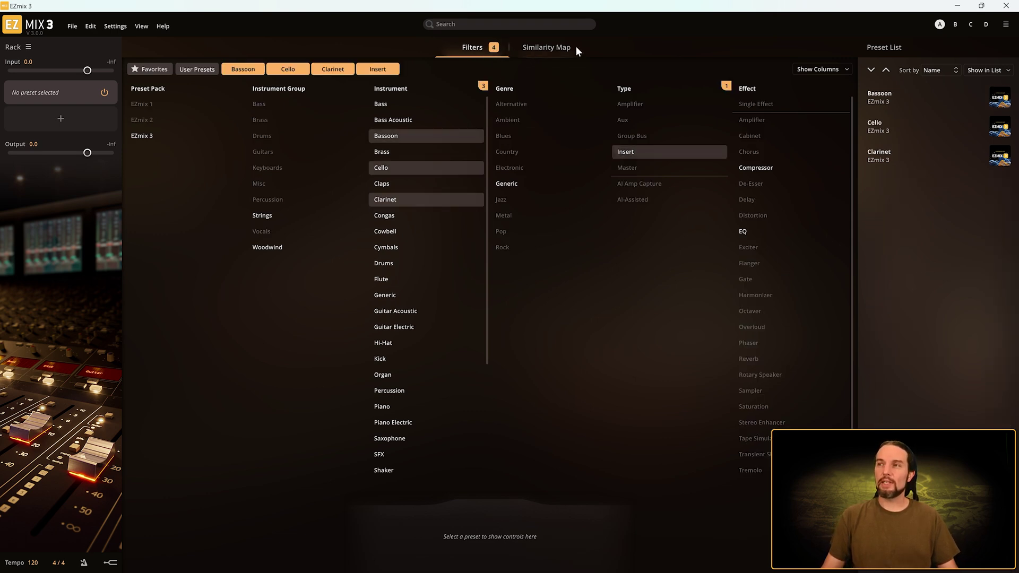
left_click(544, 49)
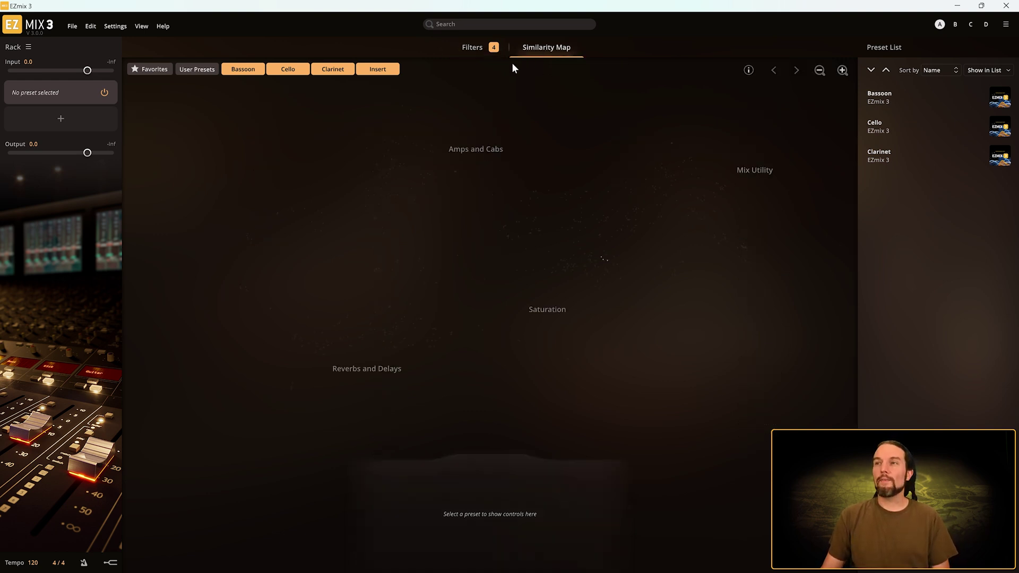
mouse_move(493, 49)
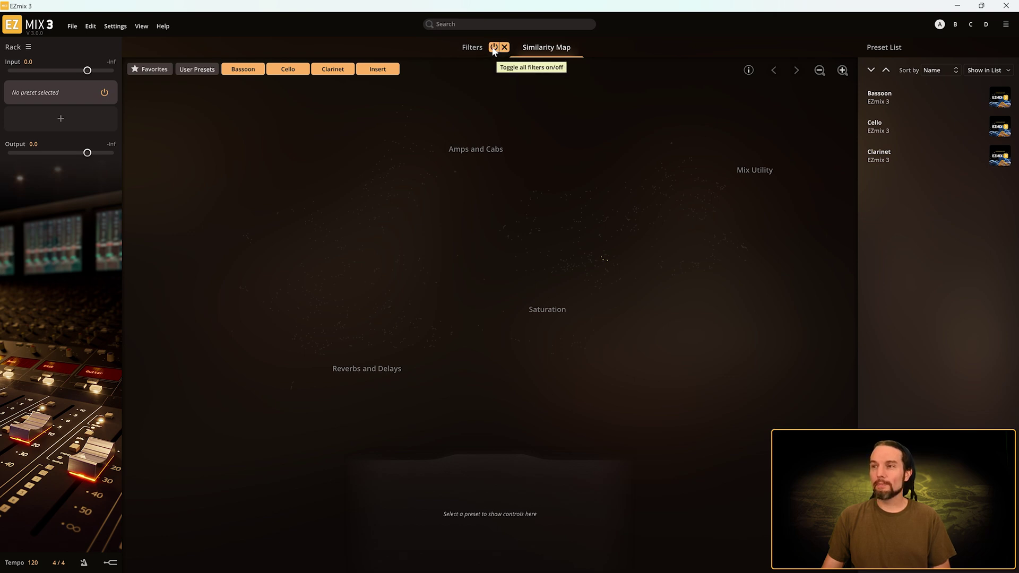
left_click(494, 48)
left_click(493, 47)
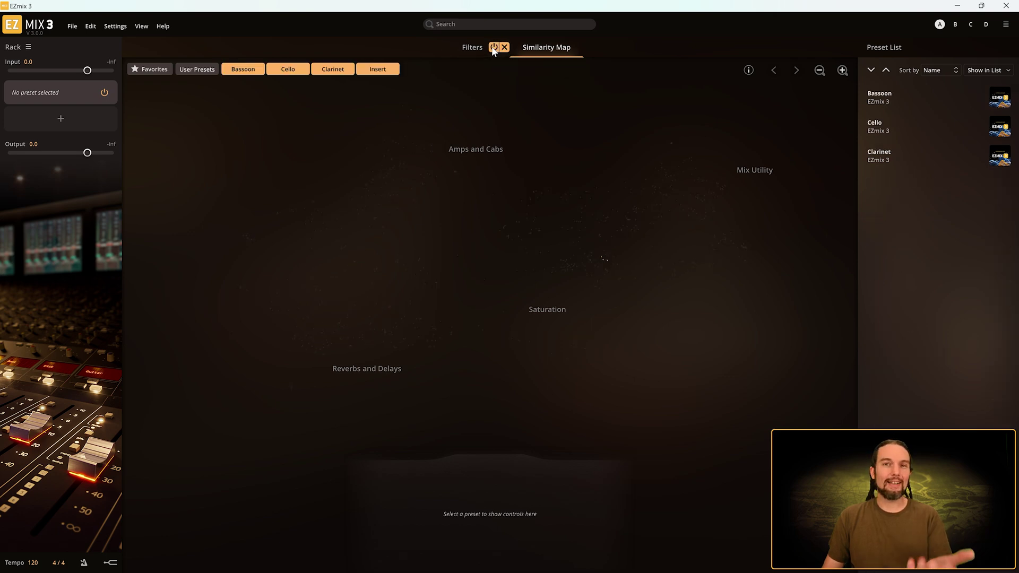
left_click(493, 47)
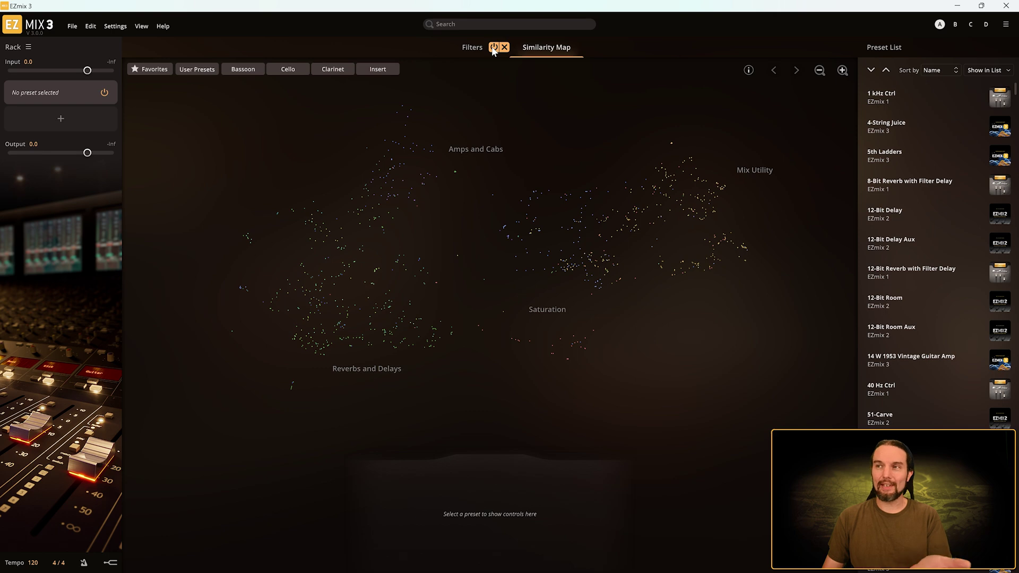
left_click(493, 47)
left_click(494, 47)
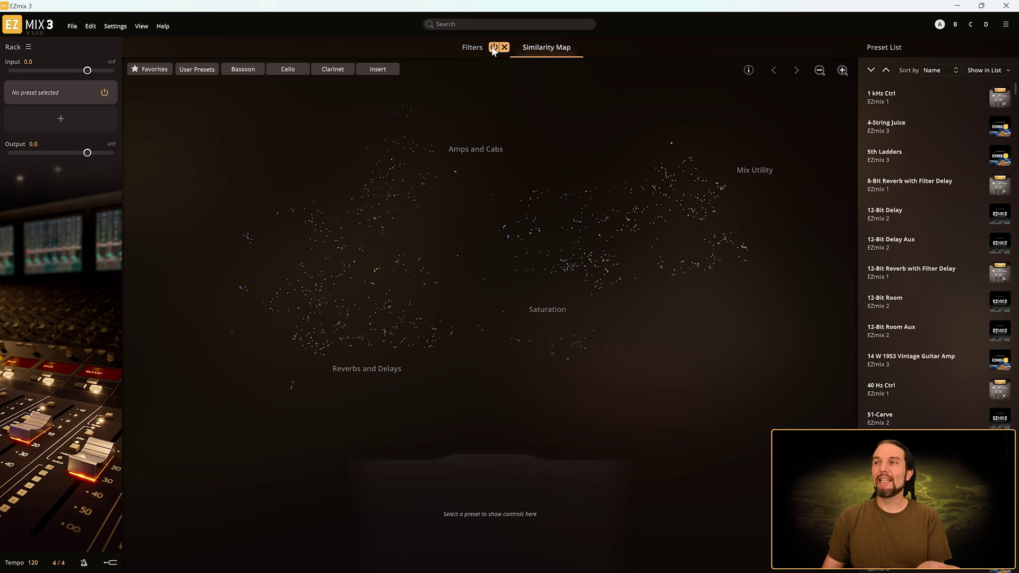
left_click(494, 47)
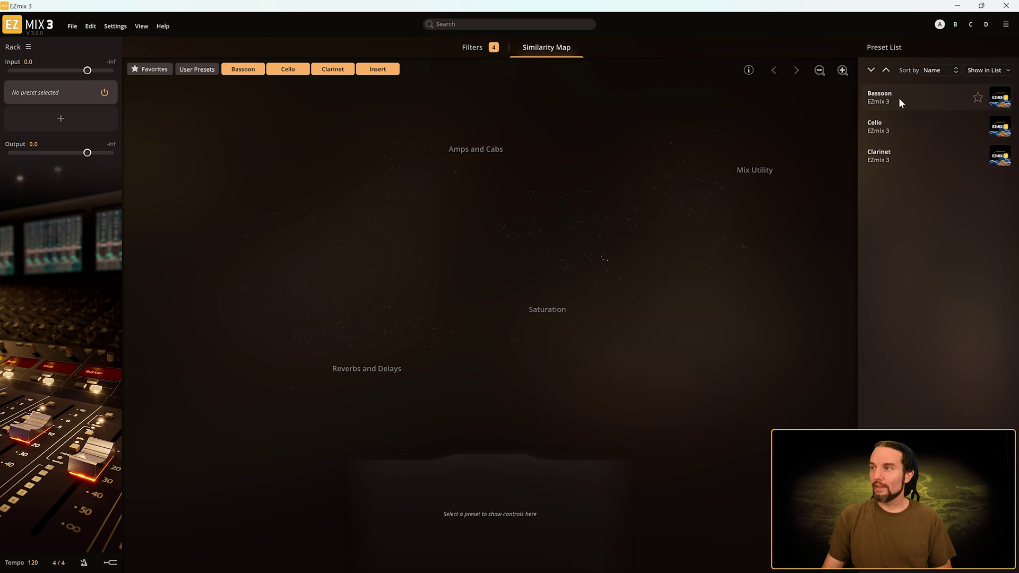
mouse_move(598, 255)
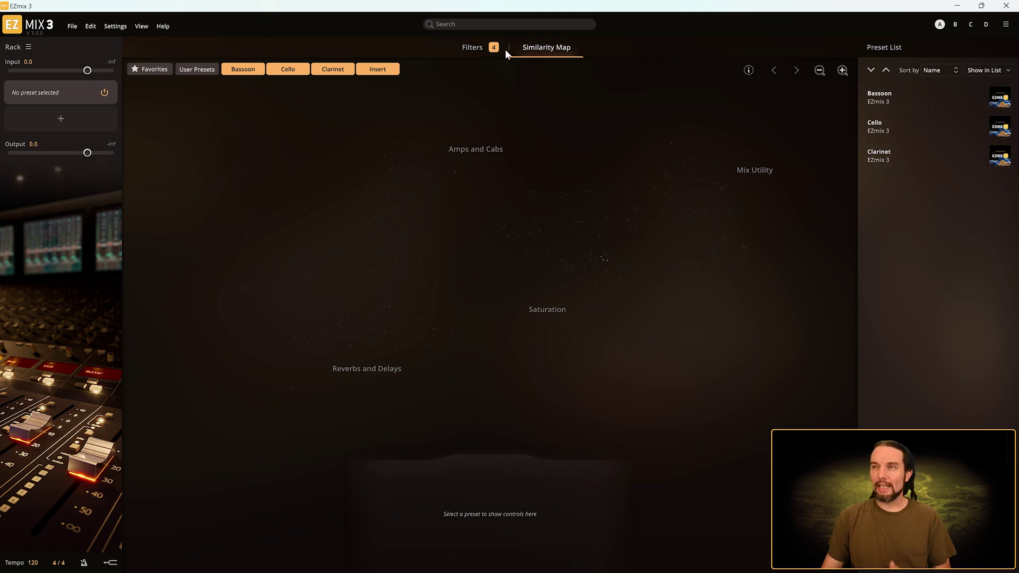
left_click(469, 48)
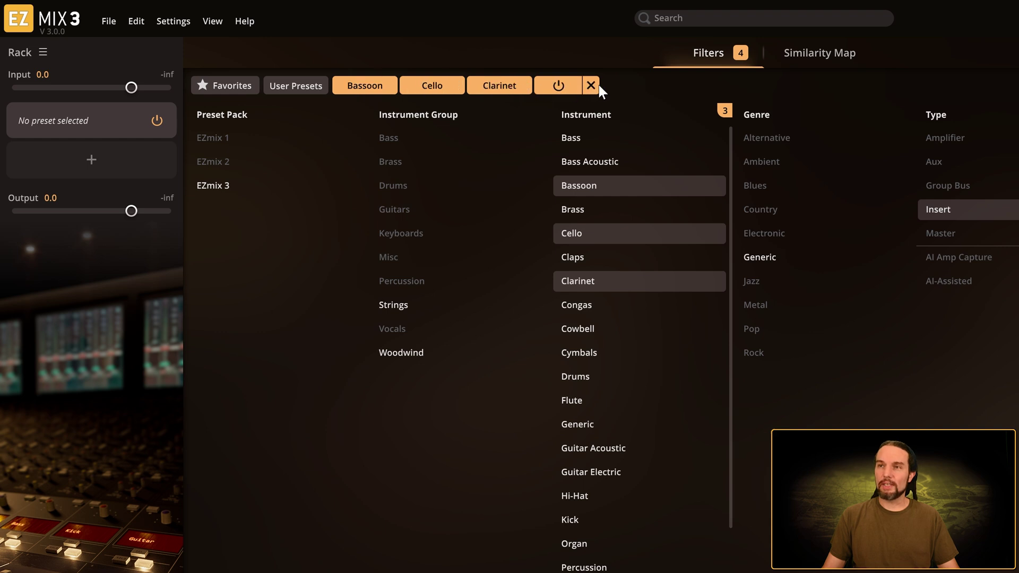
Toggle the Bassoon filter chip off and back on, then delete it with its X.
mouse_move(355, 87)
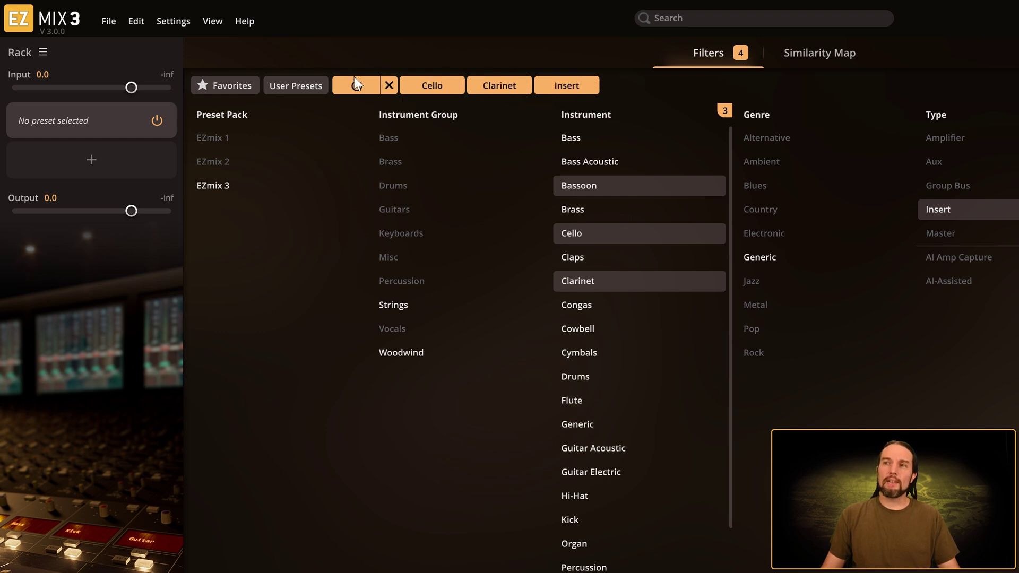
mouse_move(424, 95)
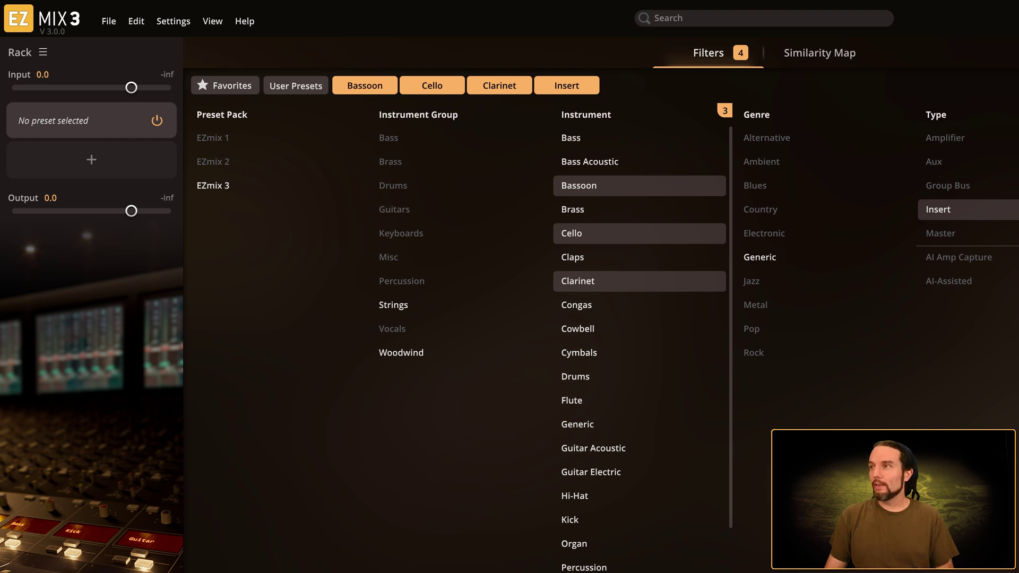
left_click(358, 87)
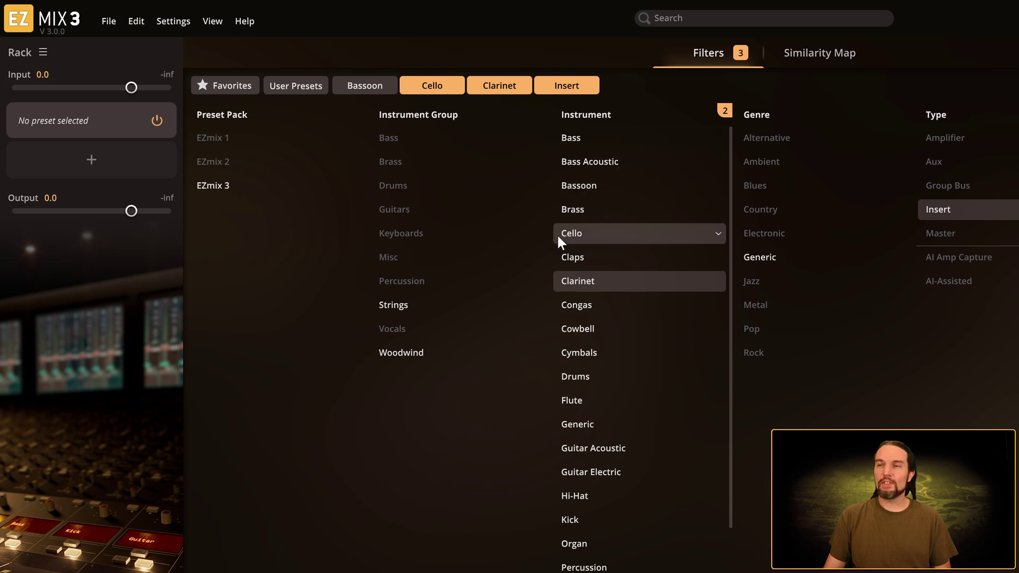
mouse_move(359, 87)
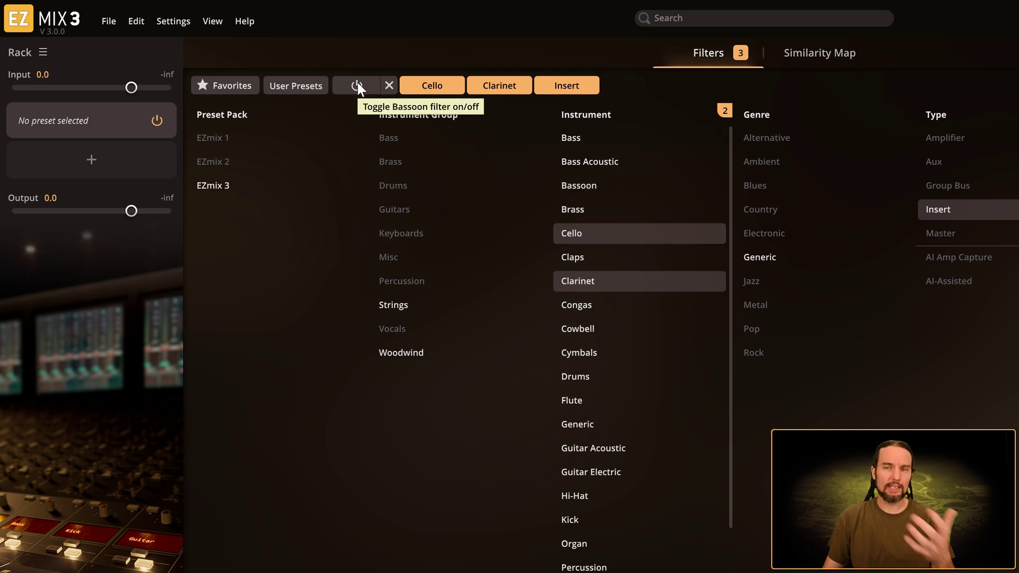
left_click(357, 85)
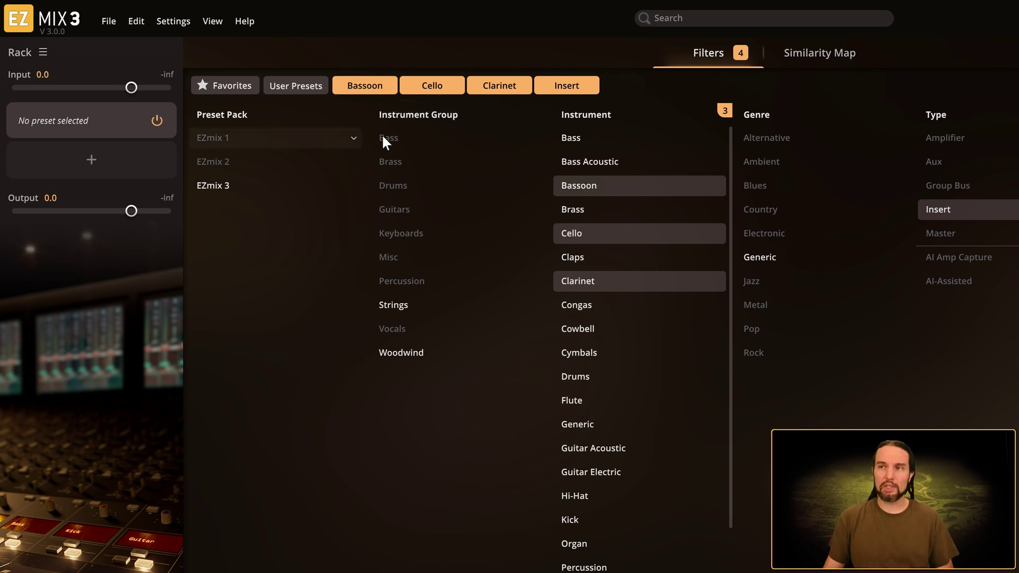
mouse_move(357, 84)
left_click(390, 87)
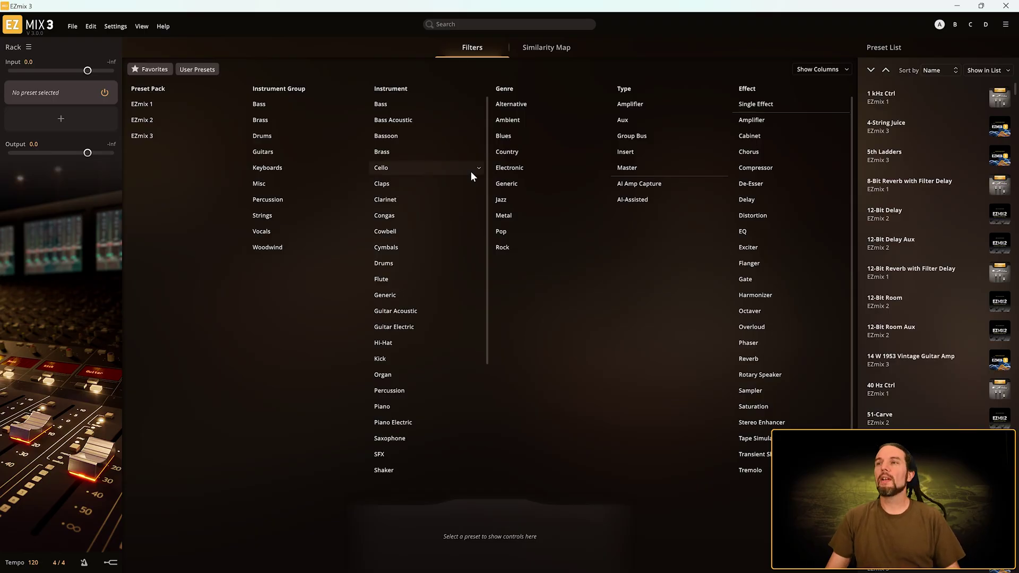
Filter presets to the Country genre, then clear all active filters.
left_click(512, 152)
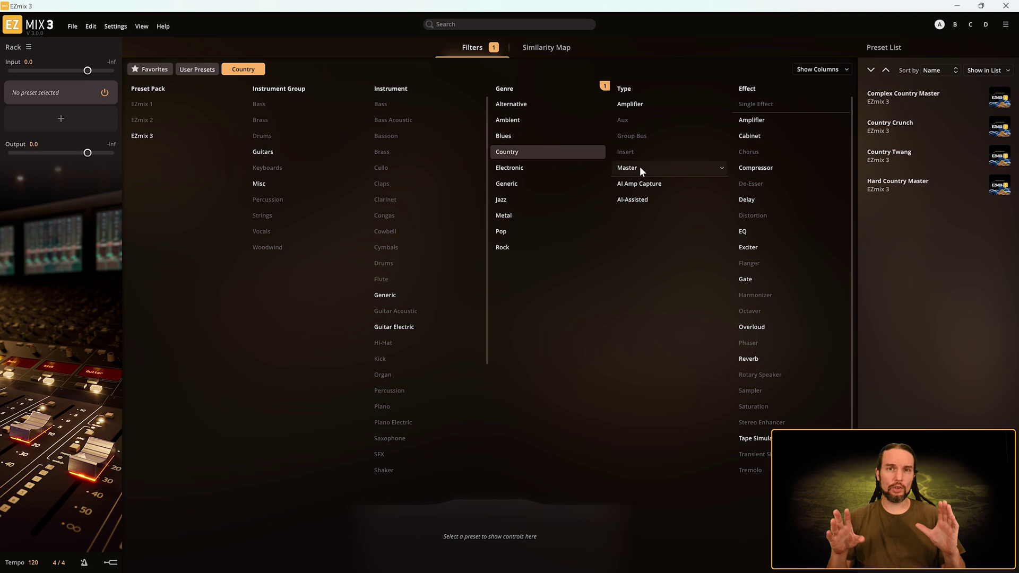
left_click(504, 48)
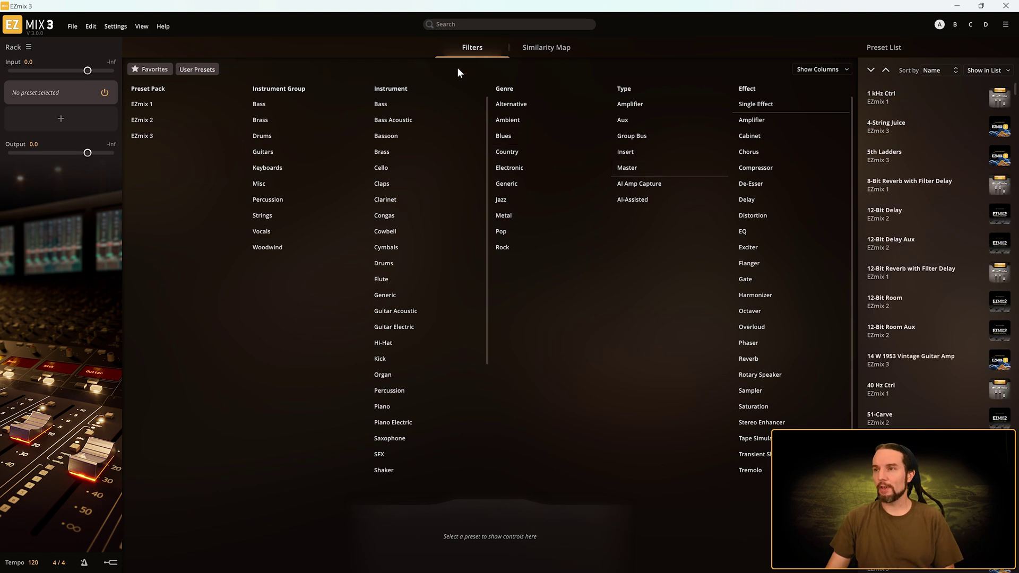
left_click(504, 218)
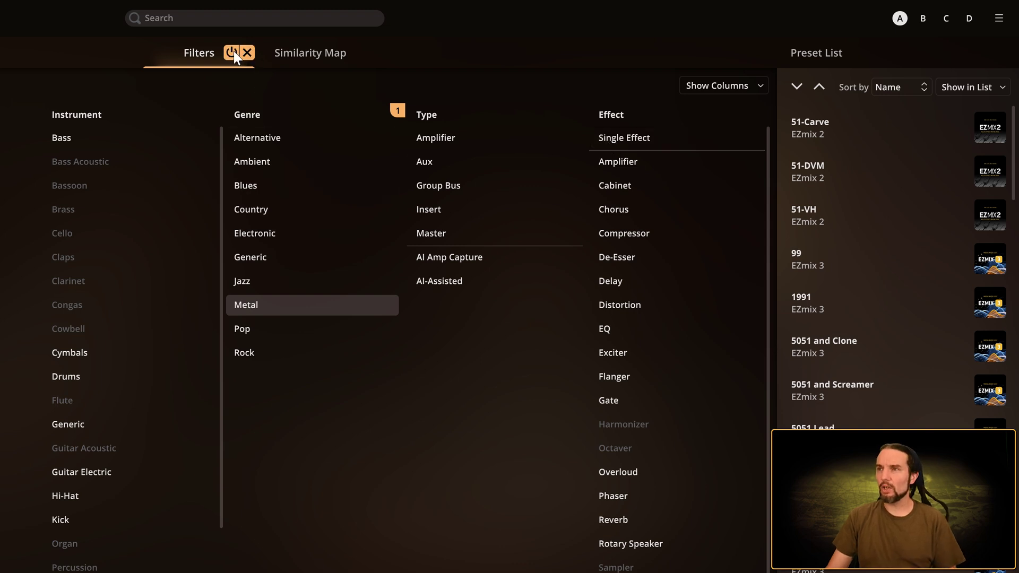
left_click(245, 50)
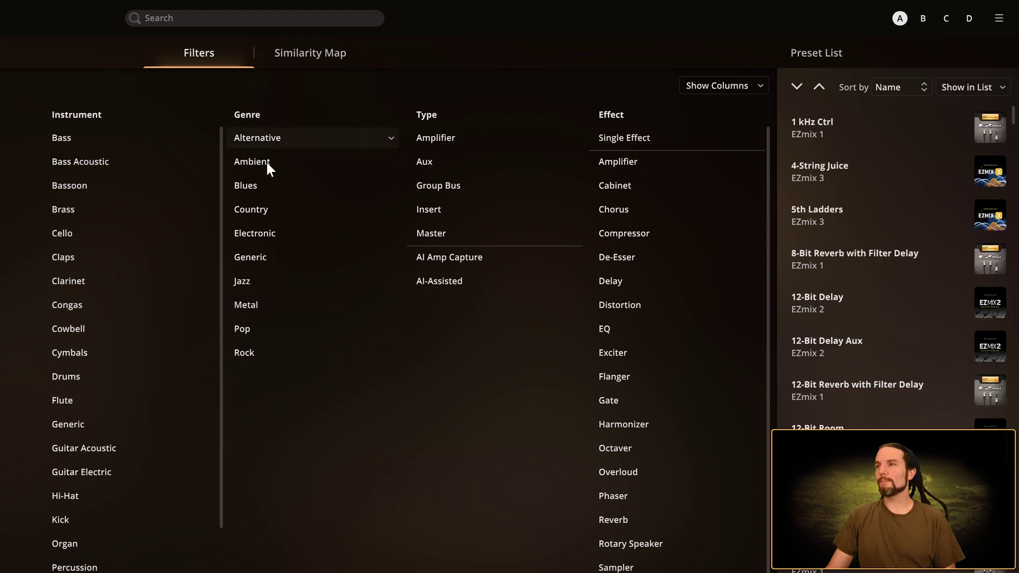
left_click(464, 260)
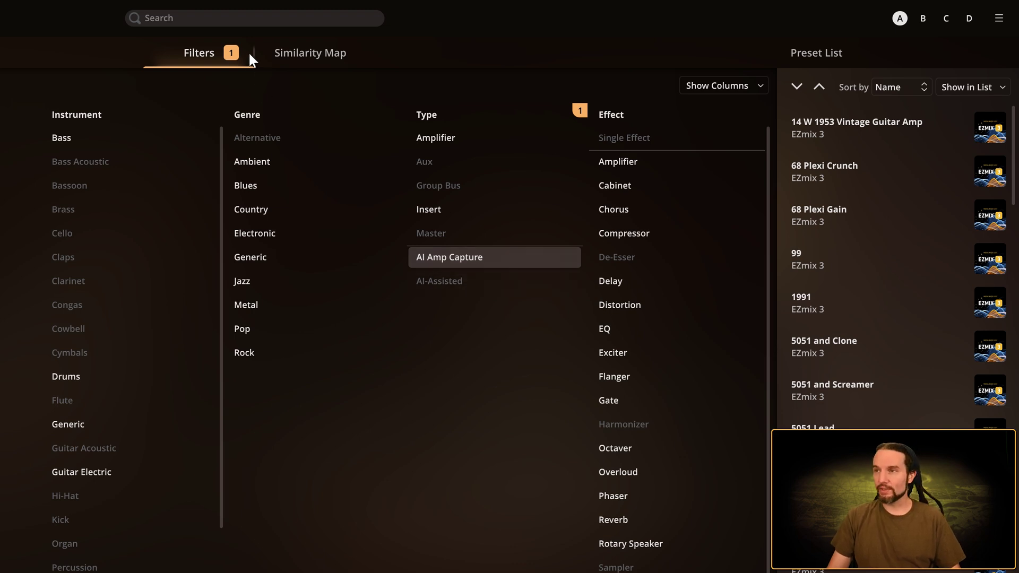
left_click(580, 110)
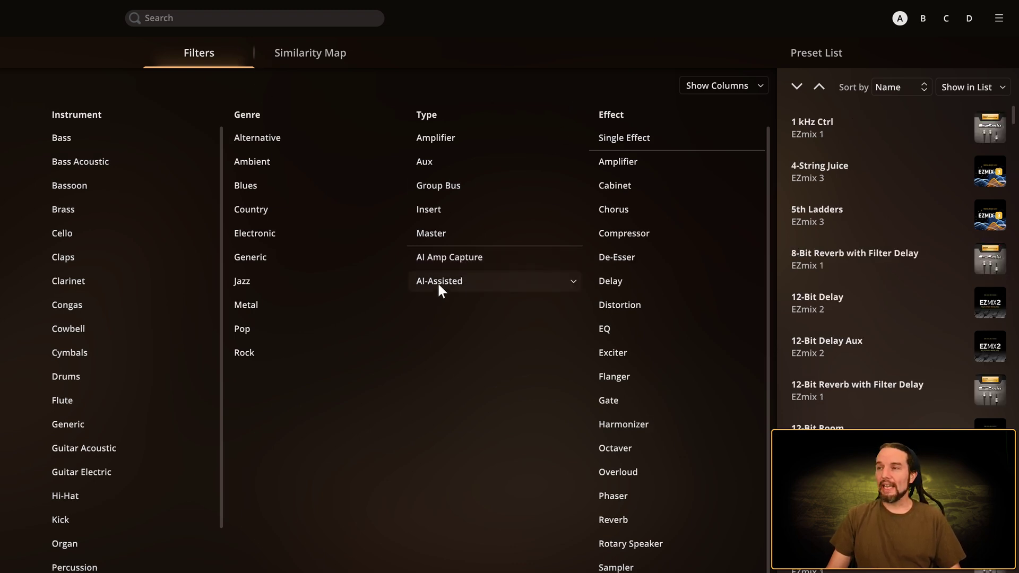
left_click(453, 280)
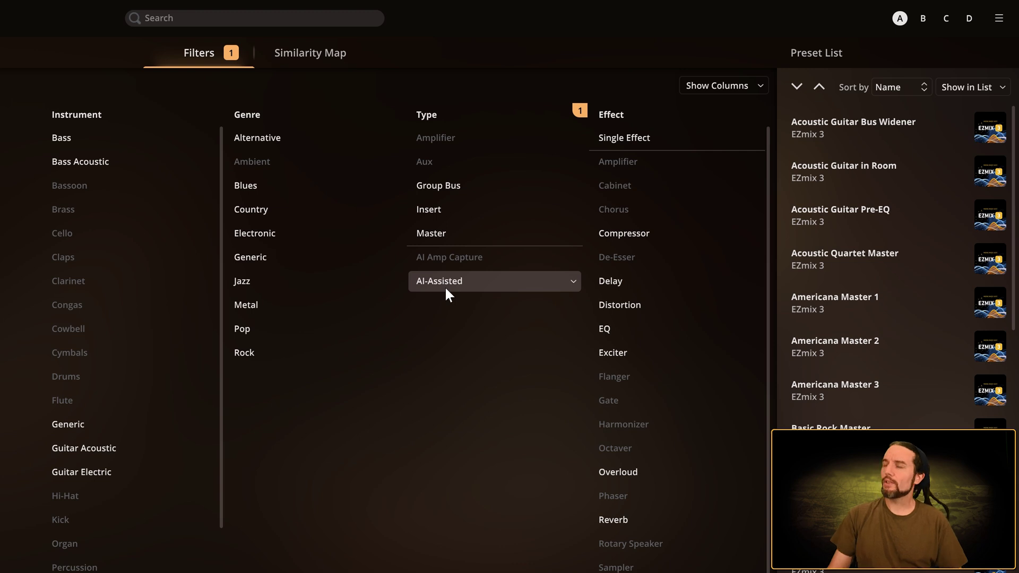
left_click(581, 110)
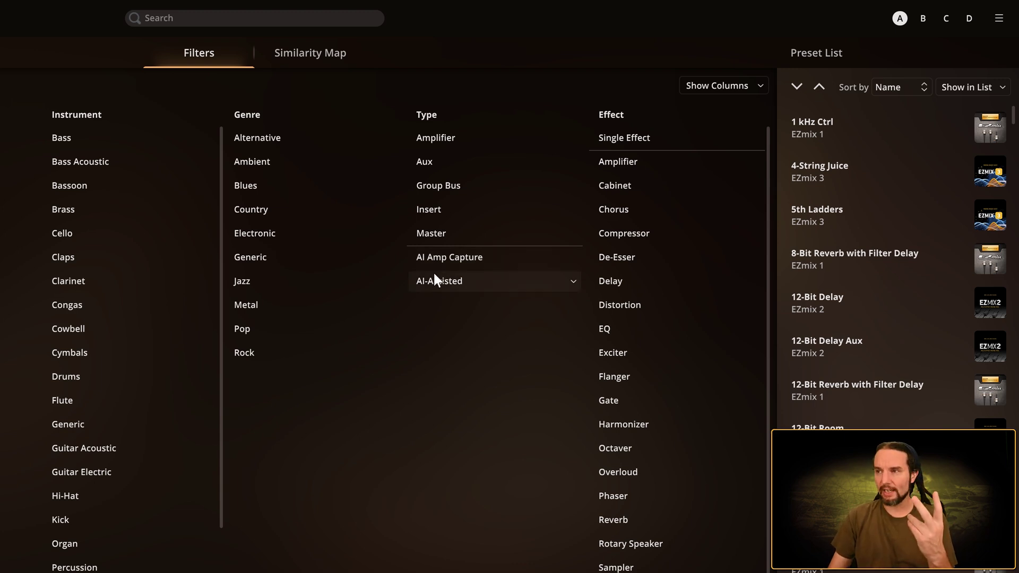
left_click(449, 257)
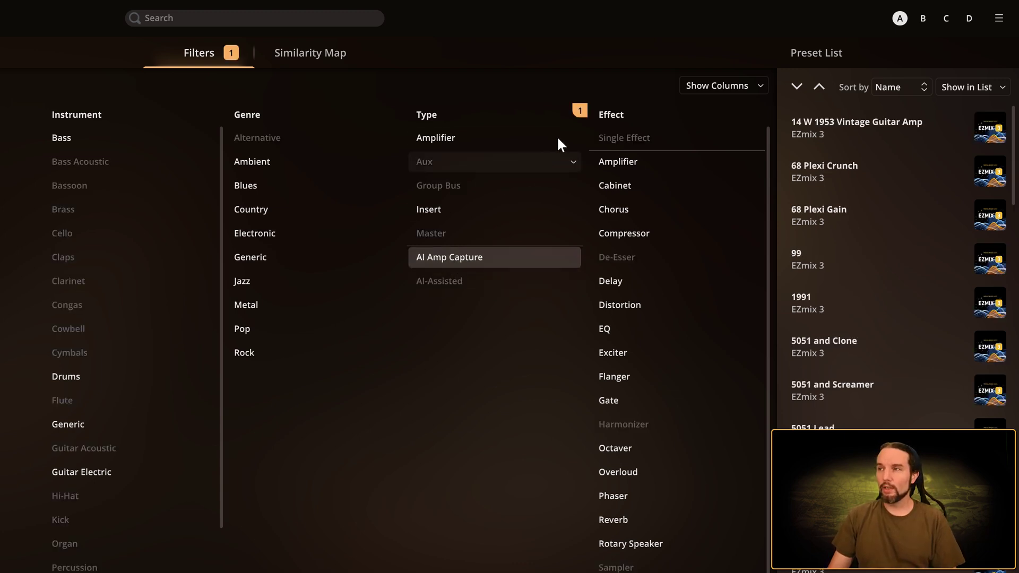
left_click(581, 114)
left_click(458, 275)
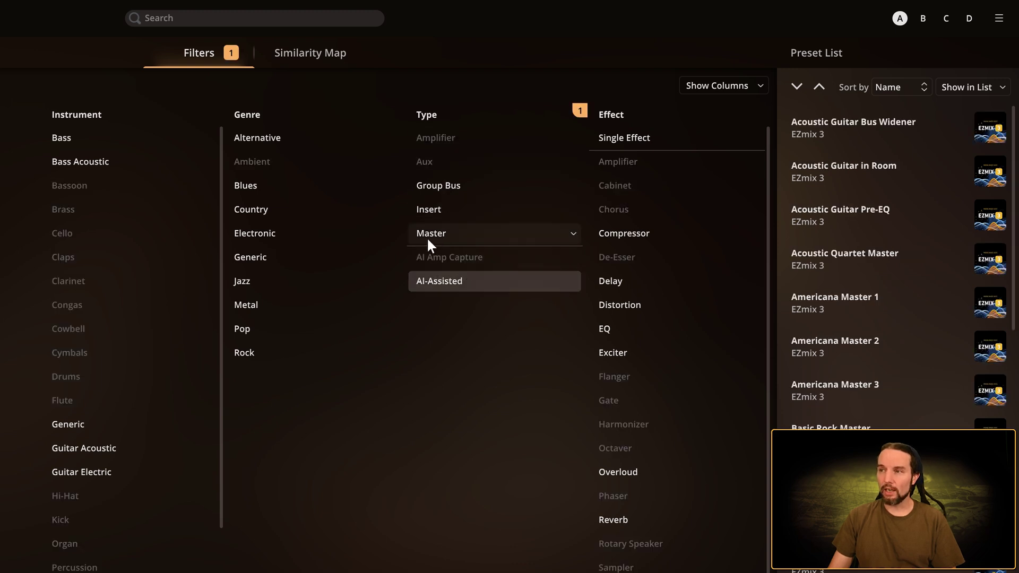
left_click(579, 111)
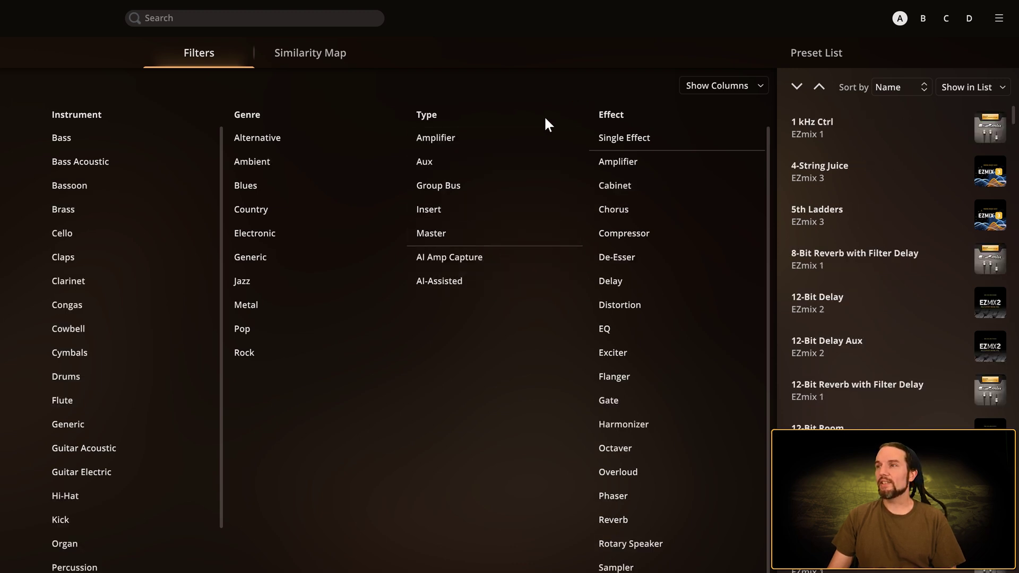
Load the Chorus Pedal preset via Single Effect > Chorus, then reset the effect filter to Single Effect.
left_click(646, 142)
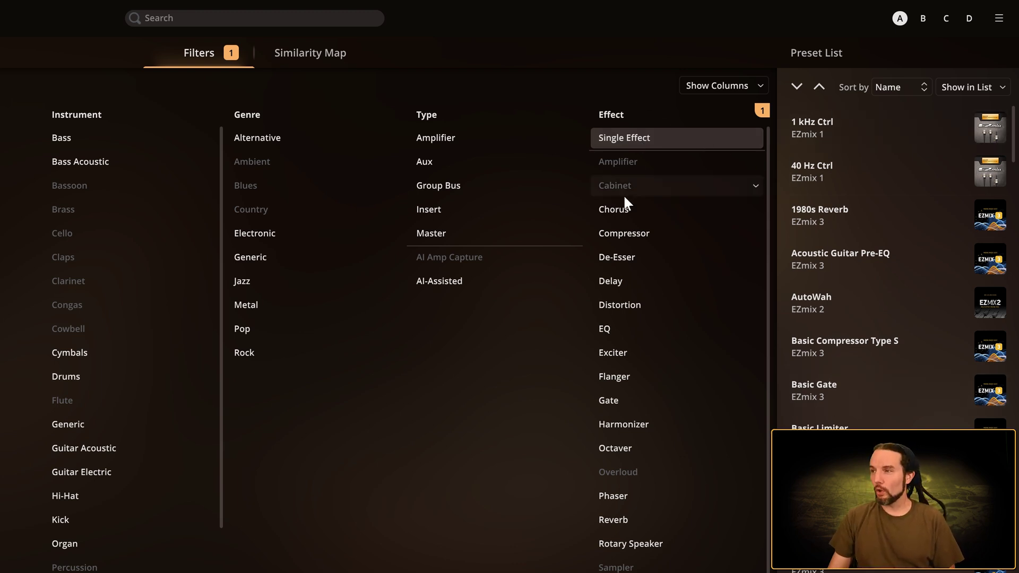
left_click(619, 209)
left_click(876, 169)
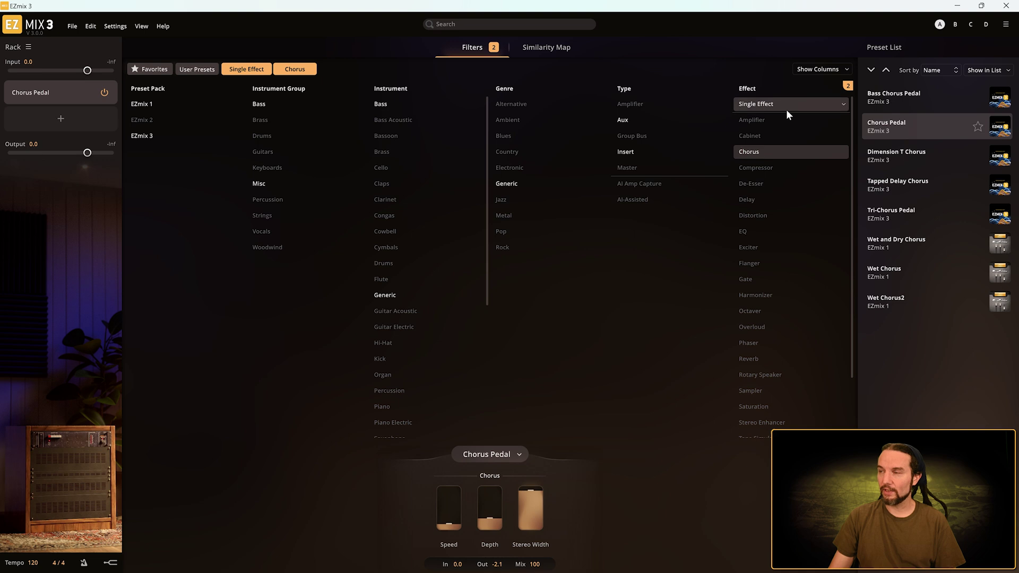
left_click(848, 86)
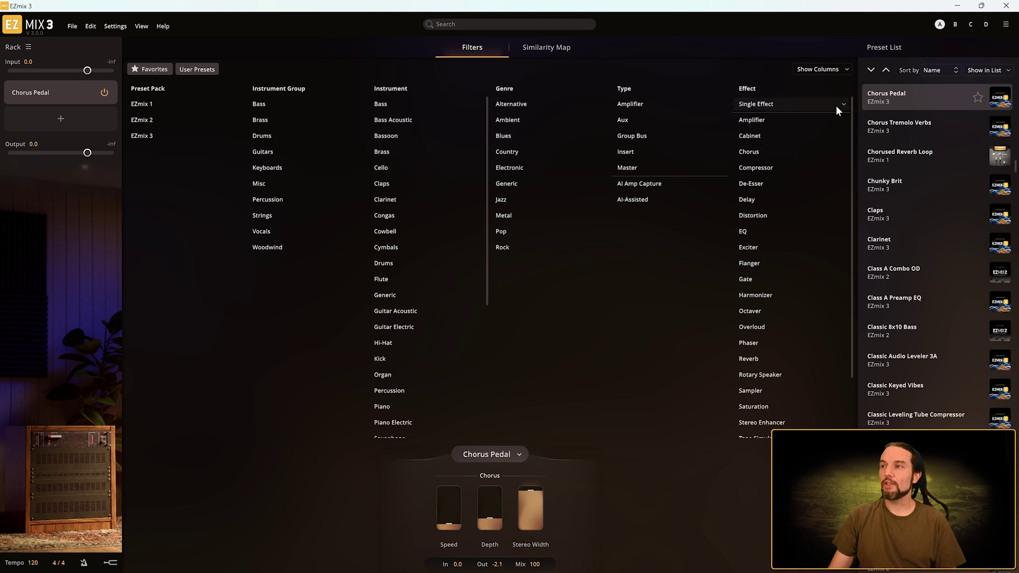
left_click(759, 104)
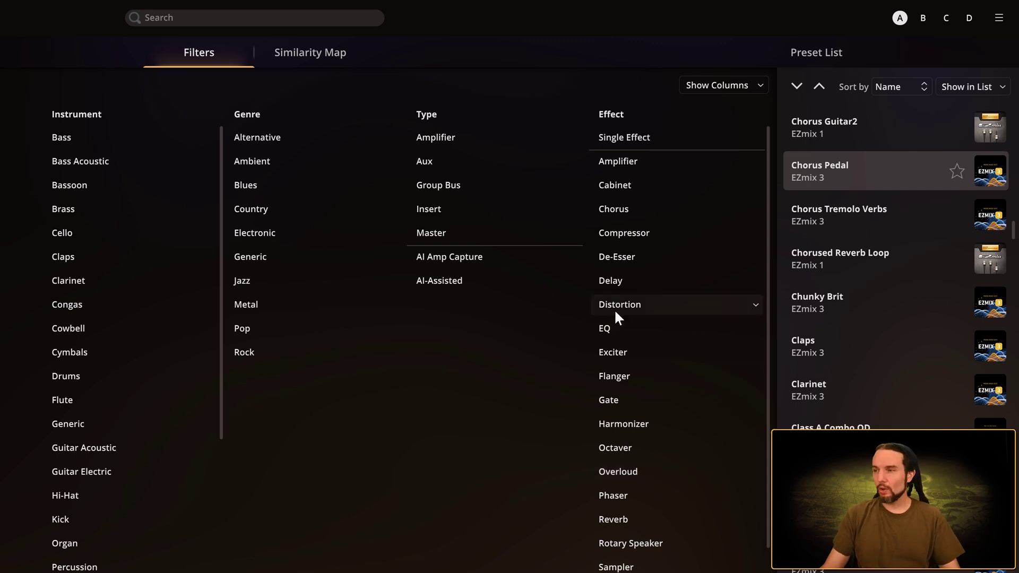
Select Octaver from its right-click menu, then disable and remove the Octaver filter chip.
right_click(633, 442)
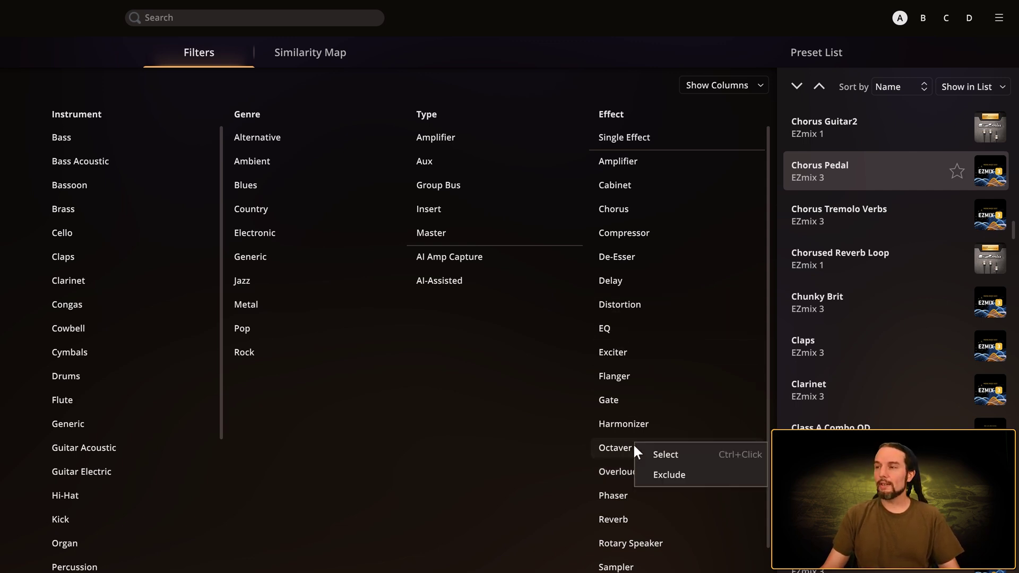
left_click(662, 465)
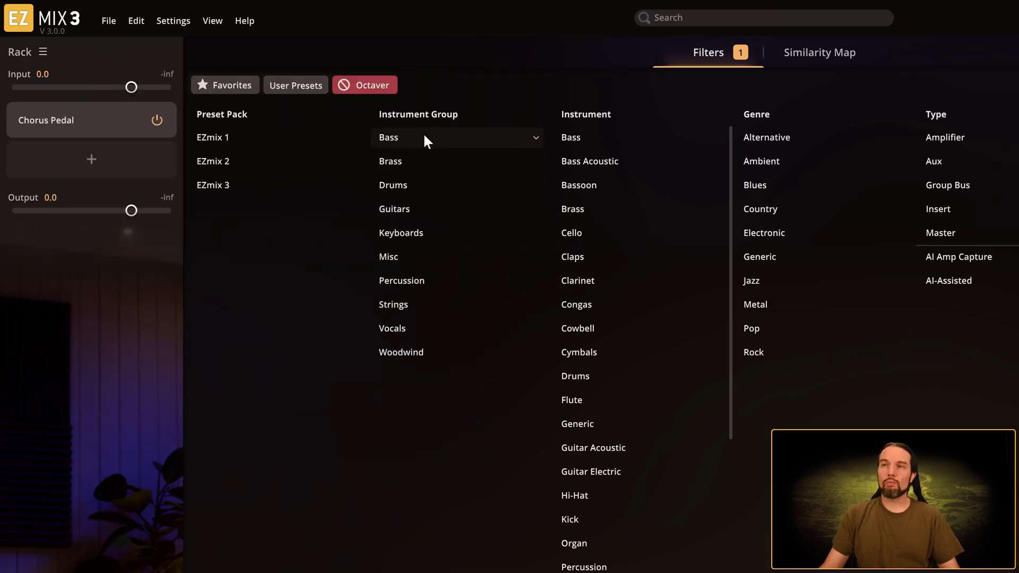
mouse_move(363, 90)
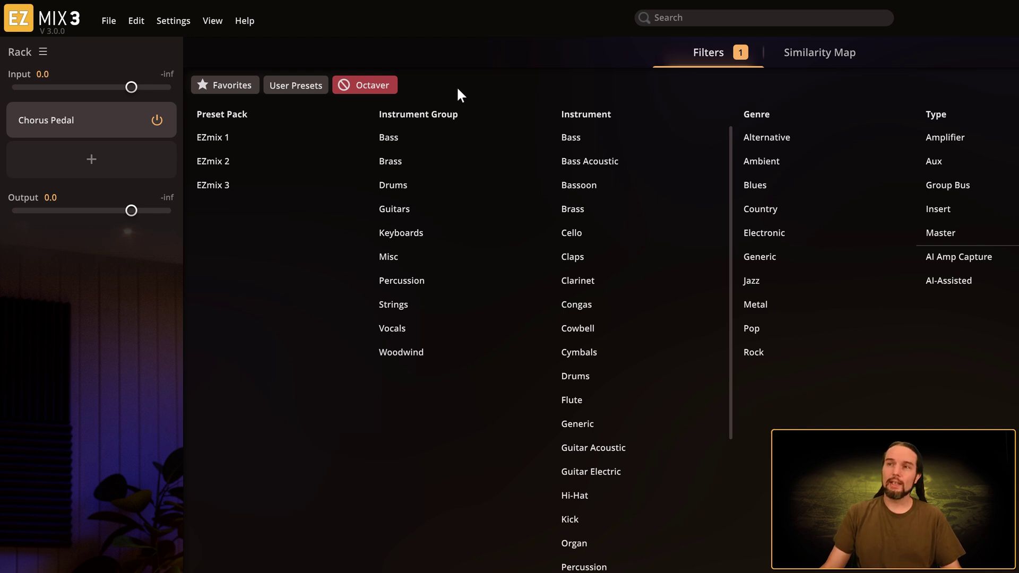
left_click(366, 86)
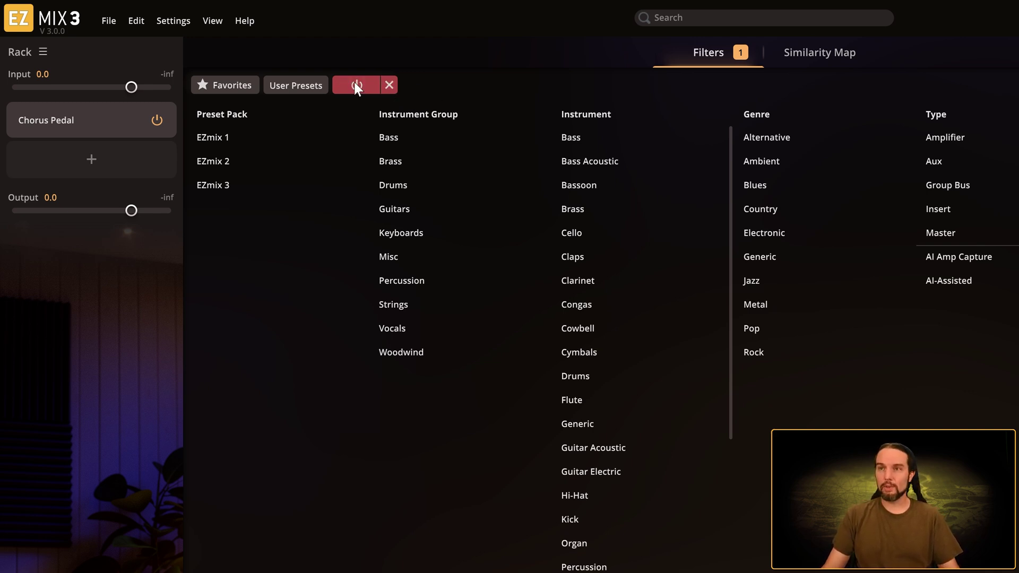
left_click(355, 85)
left_click(384, 84)
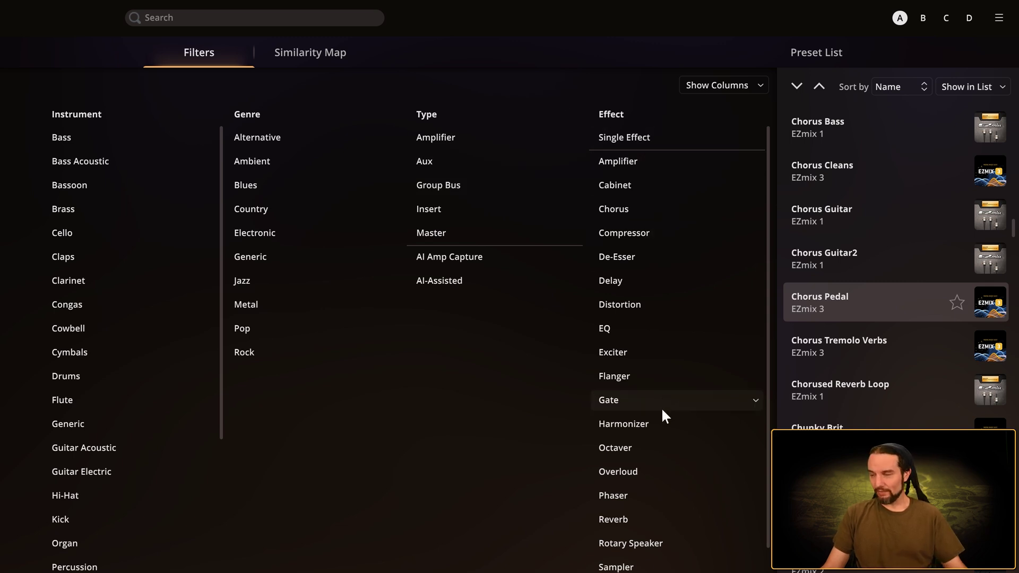
Exclude Octaver and Sampler in Effect and Bassoon in Instrument through right-click Exclude.
right_click(630, 447)
left_click(671, 479)
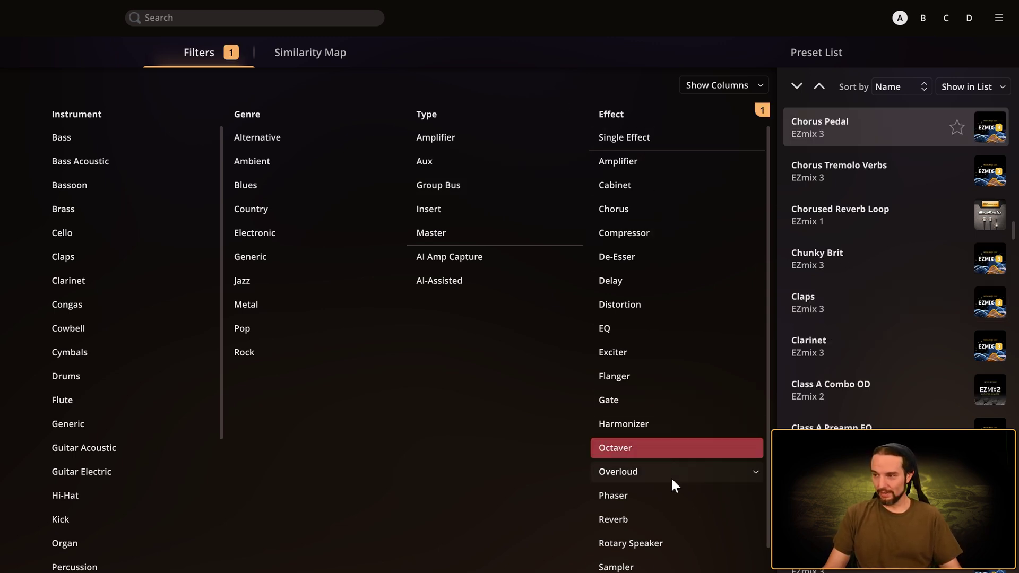
scroll(645, 483, "down", 3)
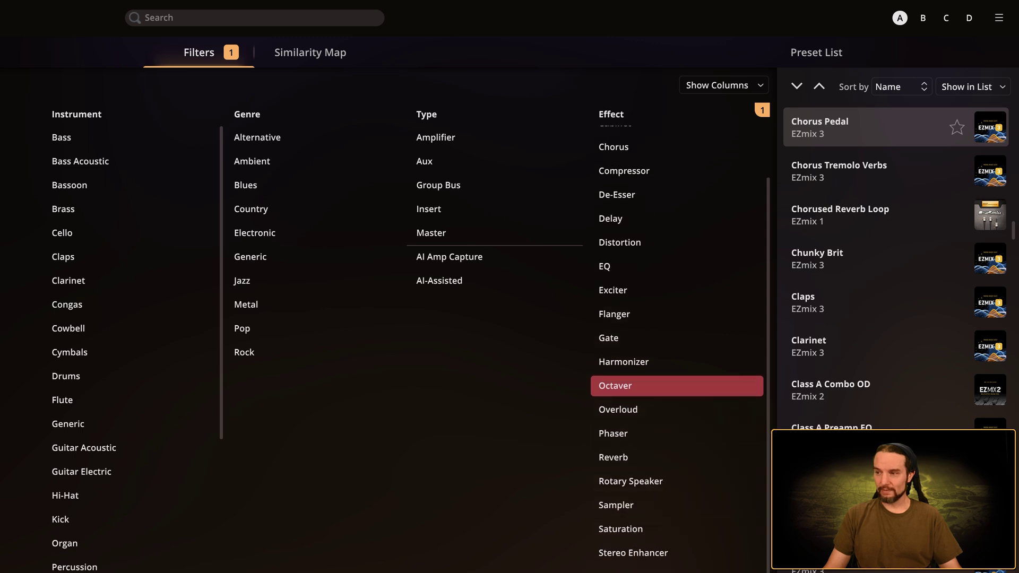
right_click(624, 509)
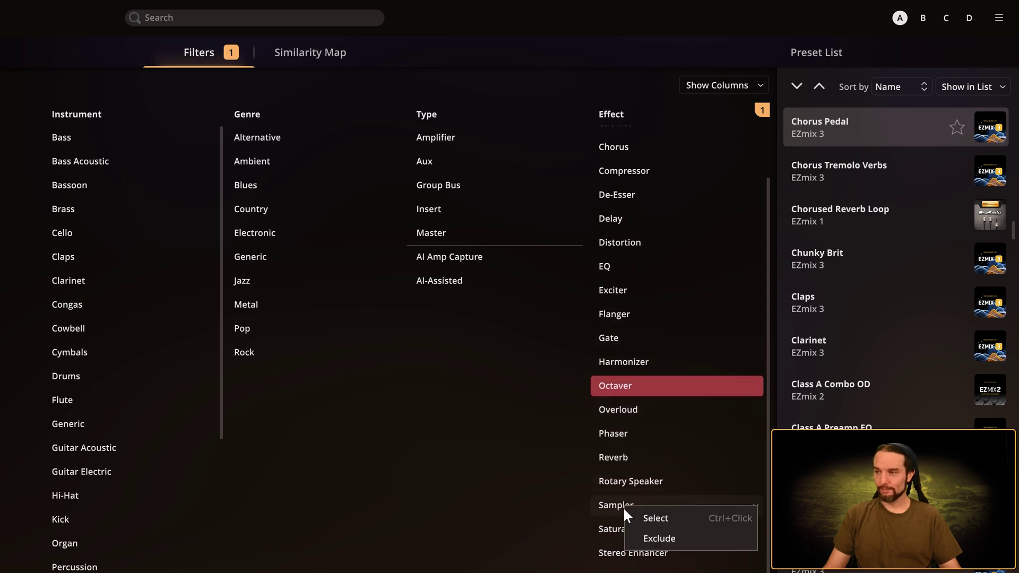
left_click(666, 538)
scroll(653, 494, "up", 3)
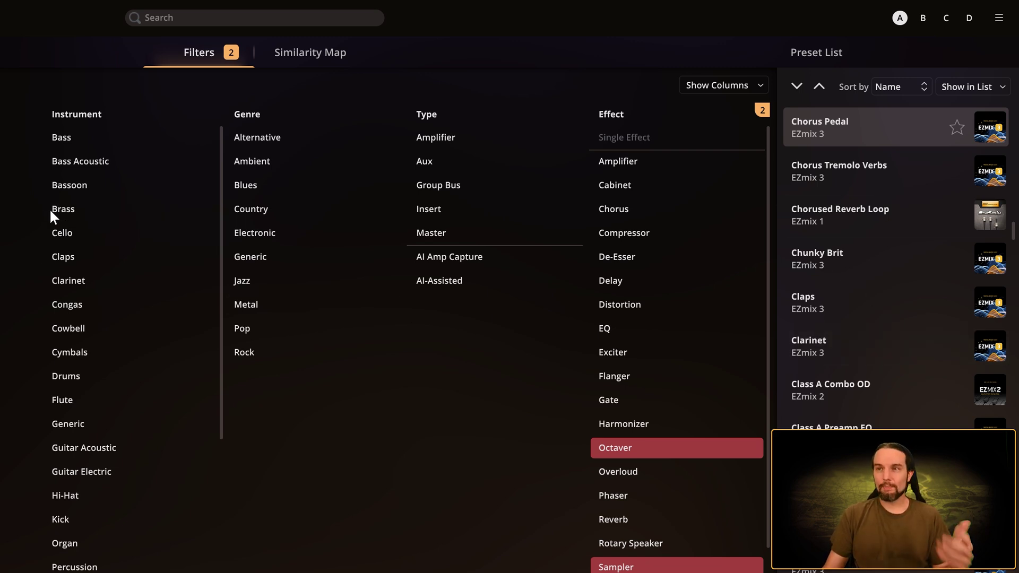
right_click(64, 180)
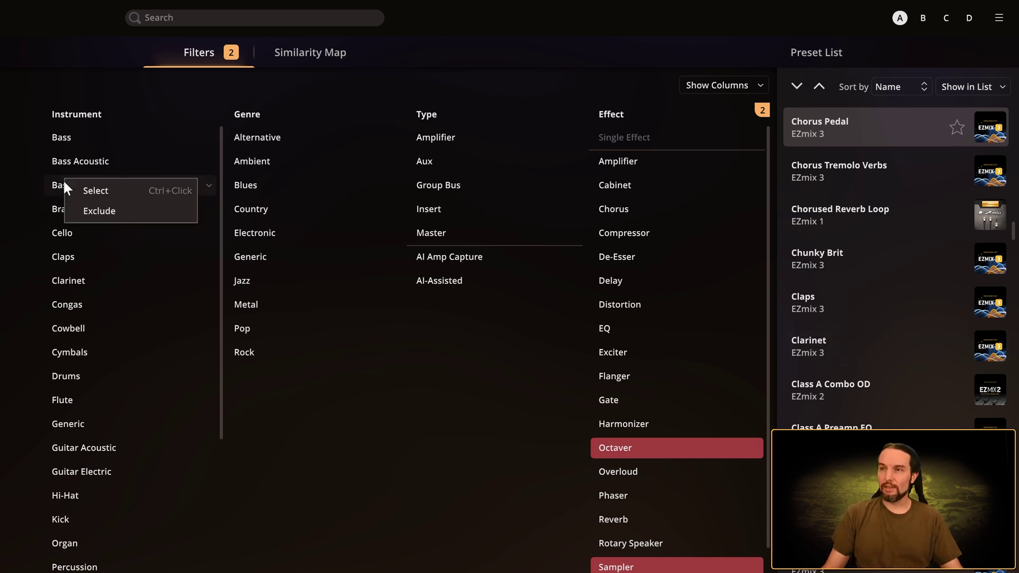
left_click(101, 211)
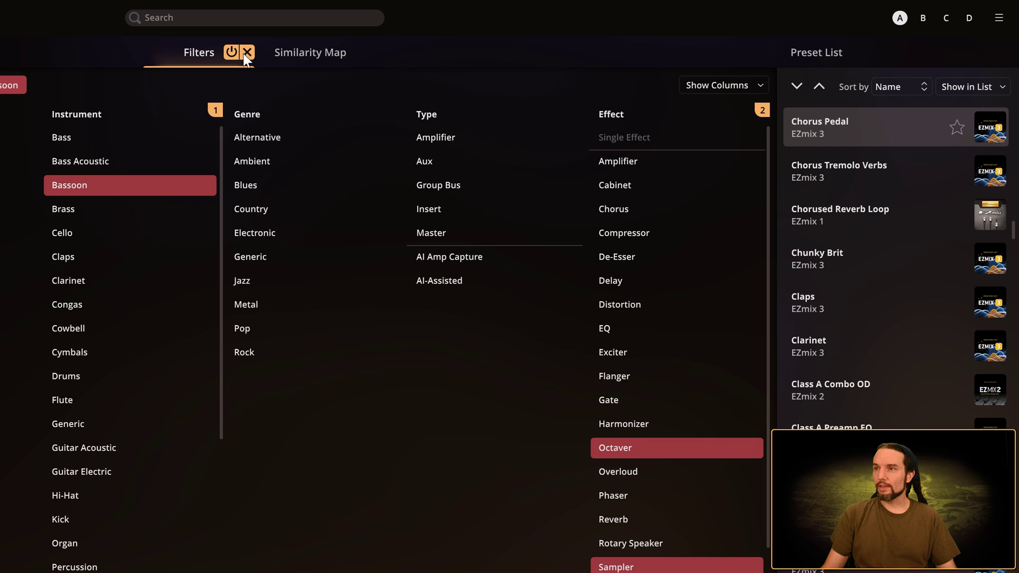
Clear all filters and select Bassoon, Cello and Clarinet as instrument filters.
left_click(247, 52)
left_click(63, 187)
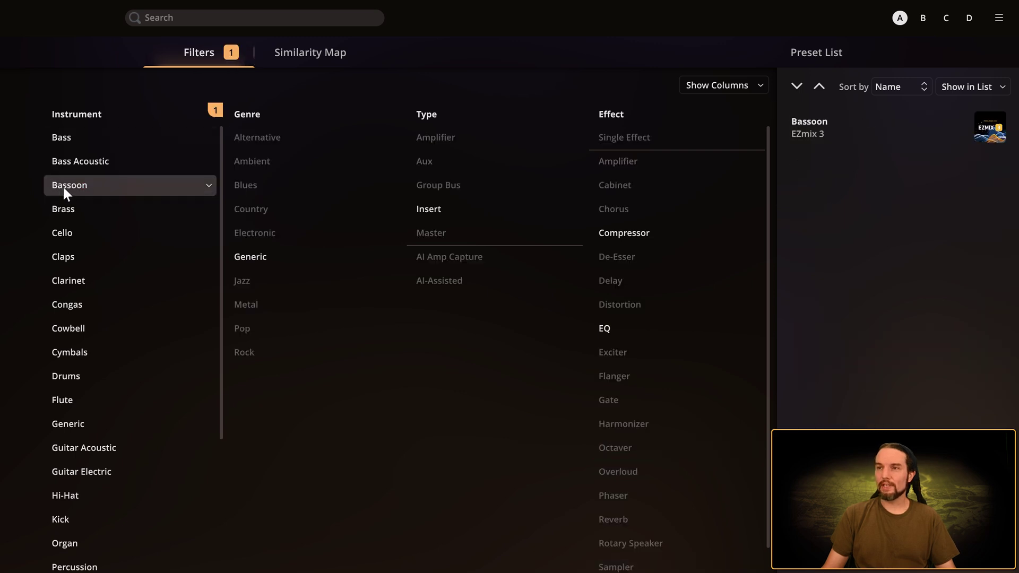
left_click(73, 235)
left_click(76, 278)
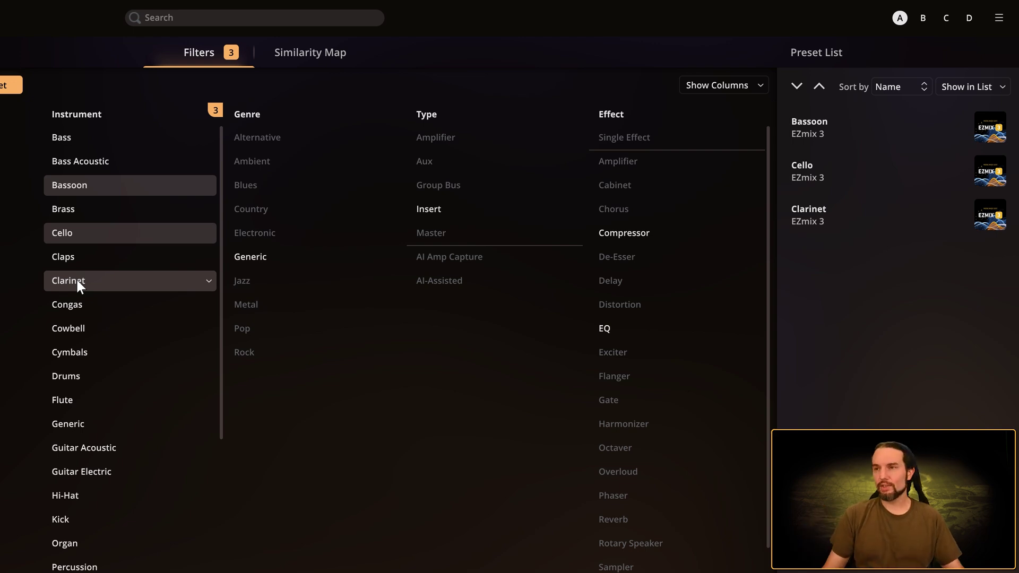
Add Cowbell, Drums, Generic and Guitar Electric, then deselect Drums and Clarinet.
left_click(69, 328)
left_click(77, 374)
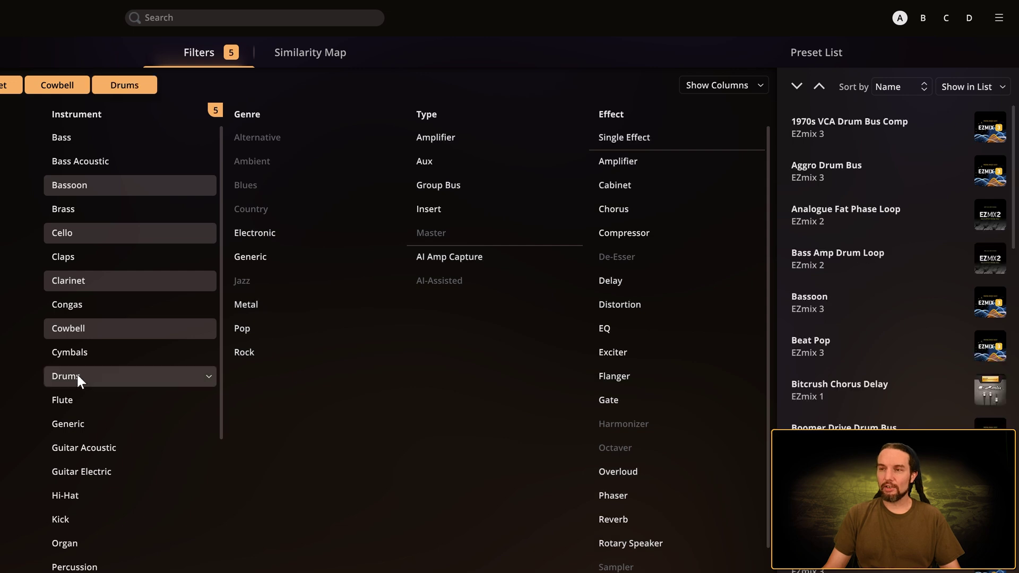
left_click(82, 424)
left_click(81, 472)
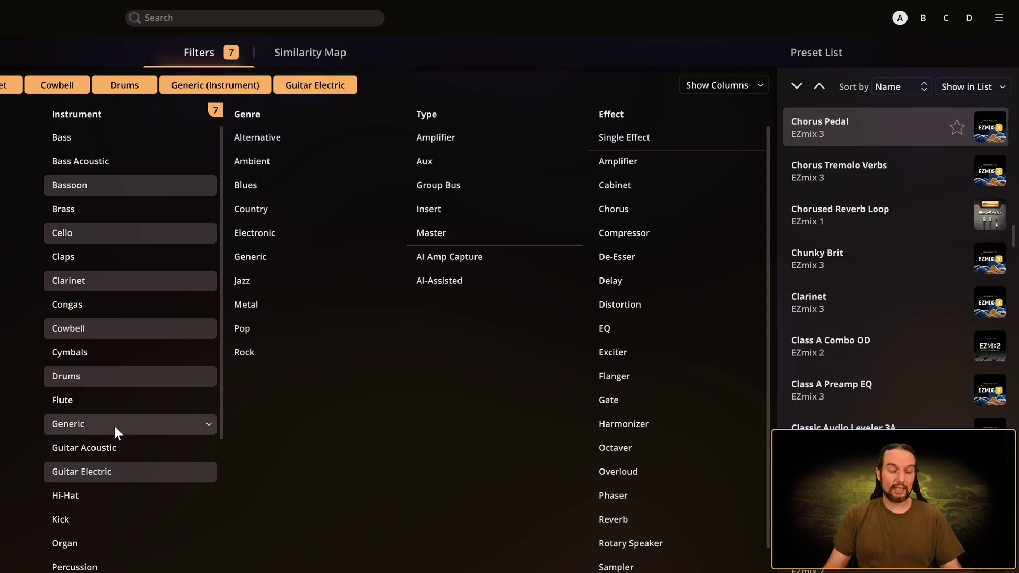
left_click(110, 369)
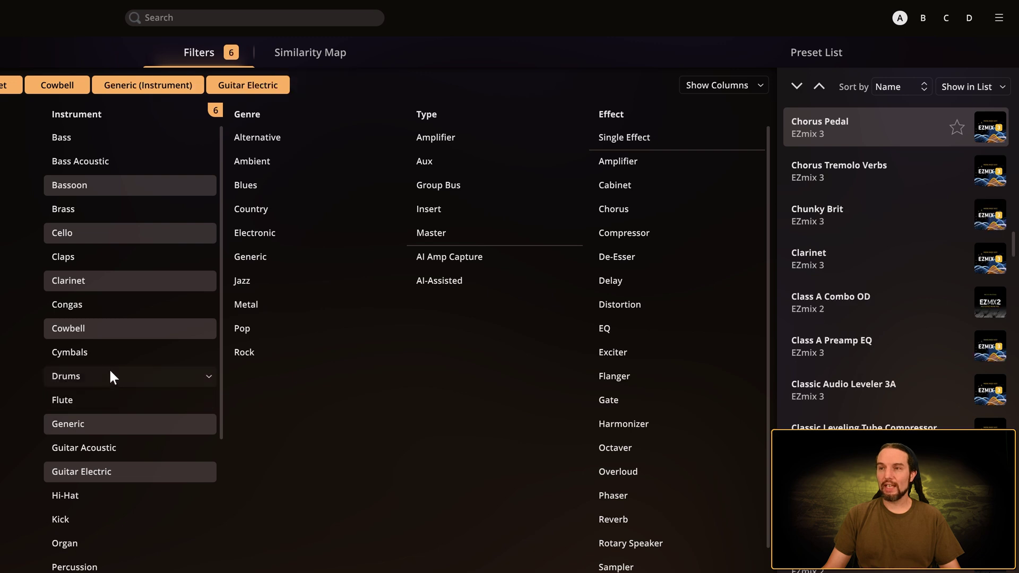
left_click(105, 280)
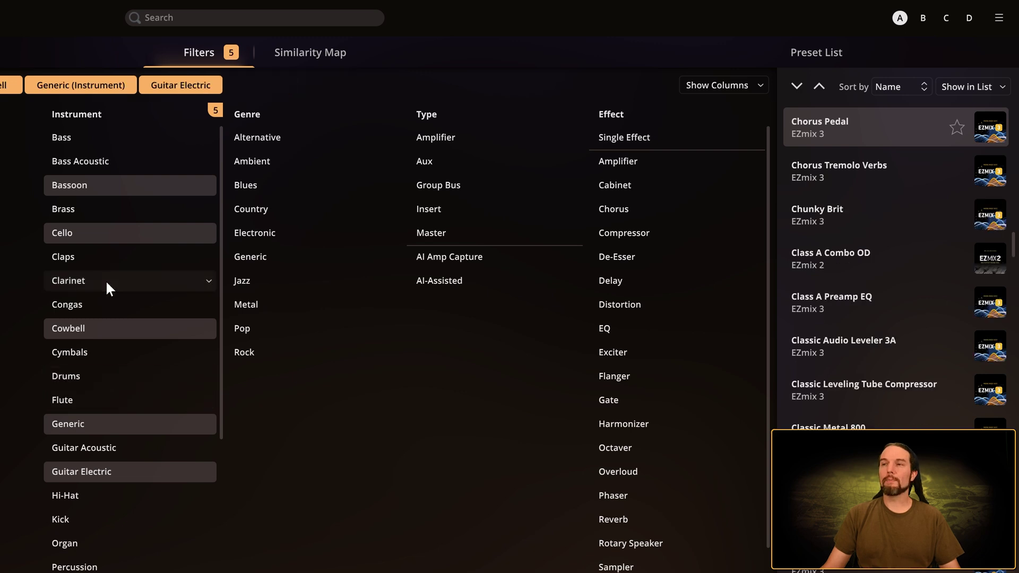
right_click(81, 160)
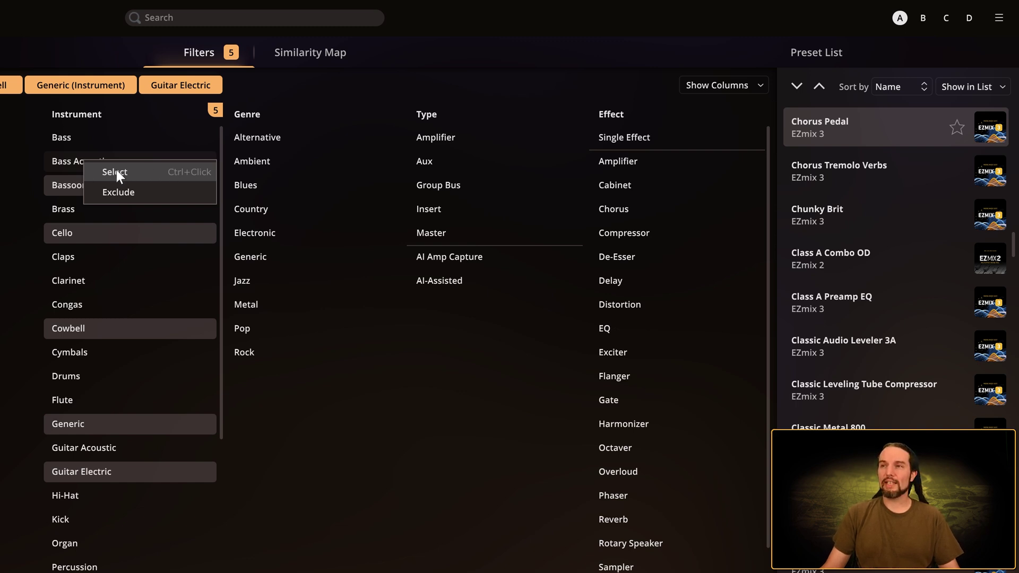
left_click(74, 159)
right_click(71, 160)
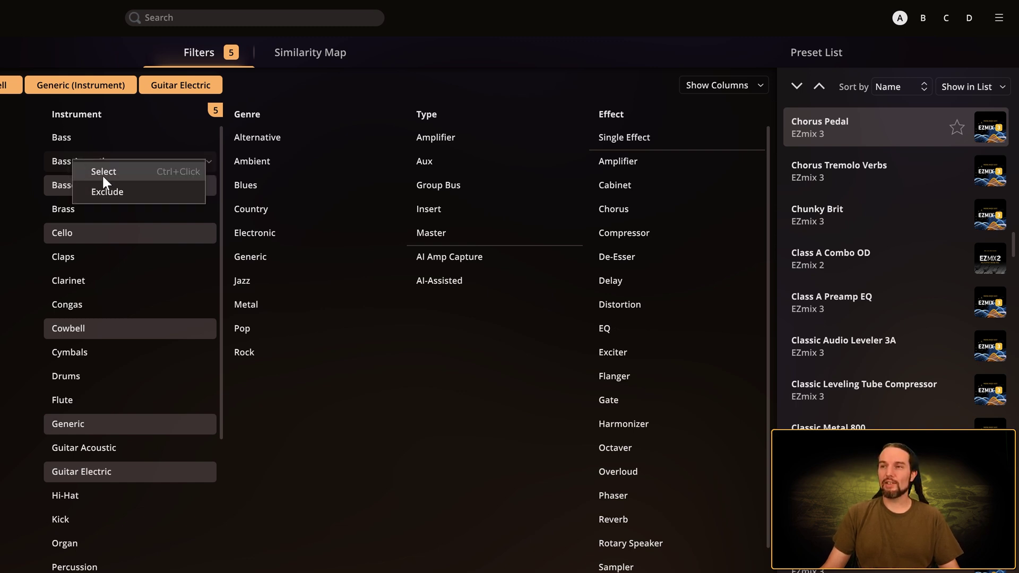
left_click(101, 172)
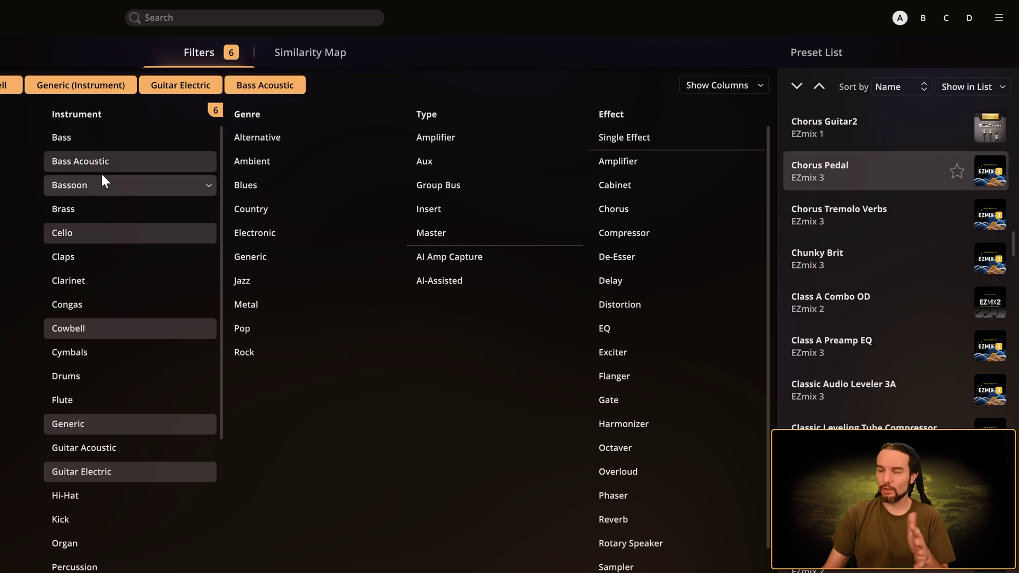
right_click(94, 160)
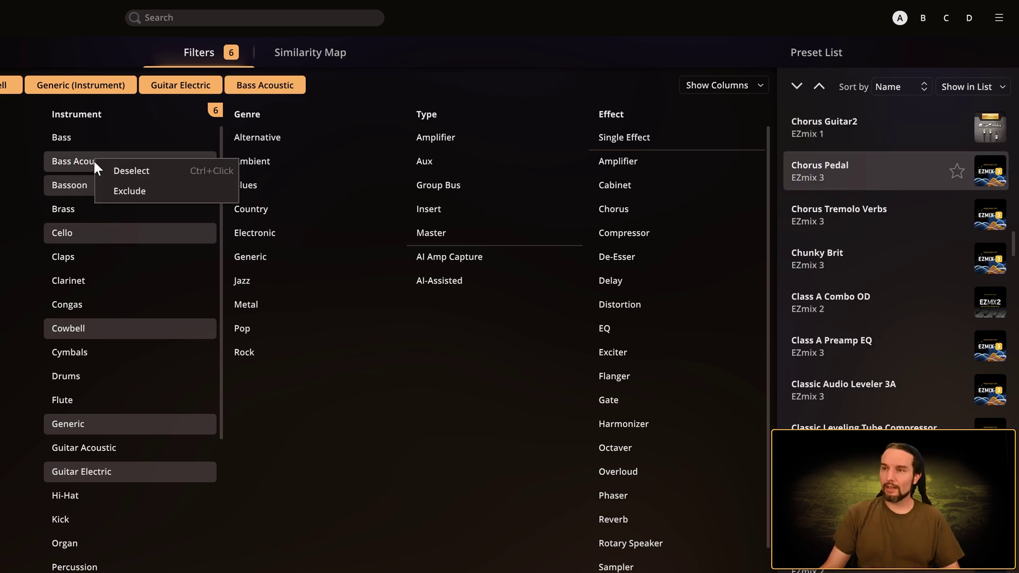
left_click(126, 171)
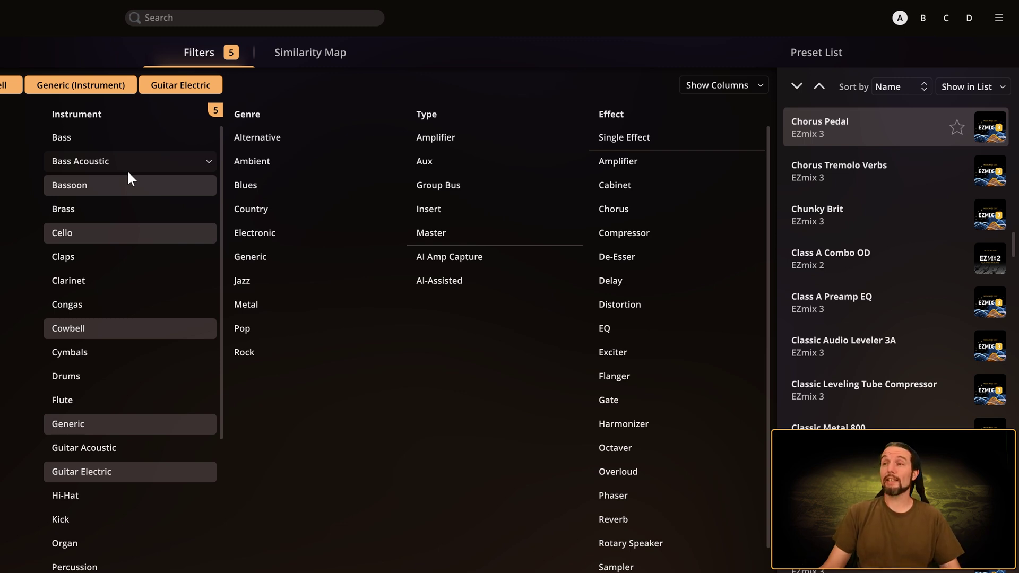
right_click(208, 158)
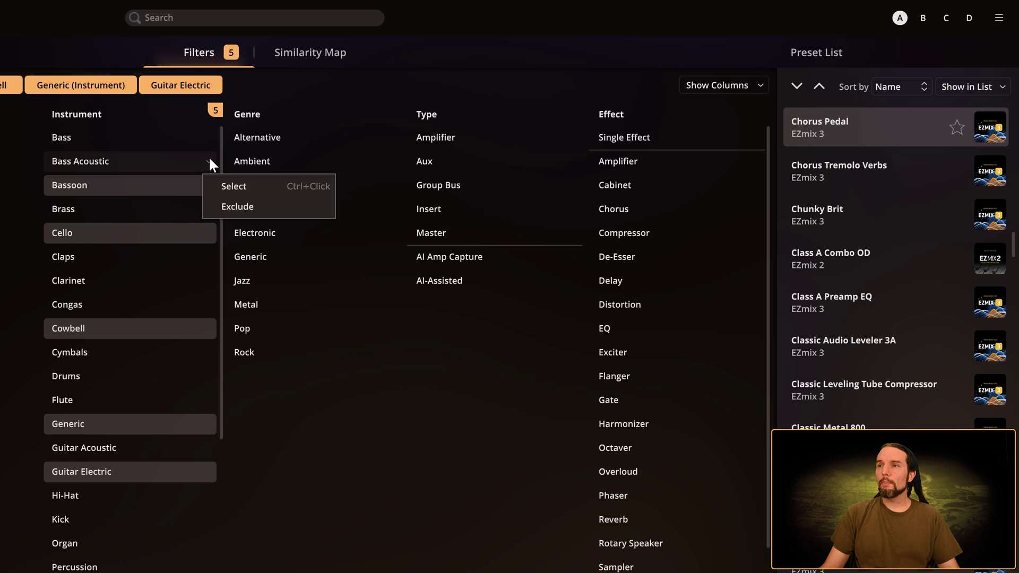